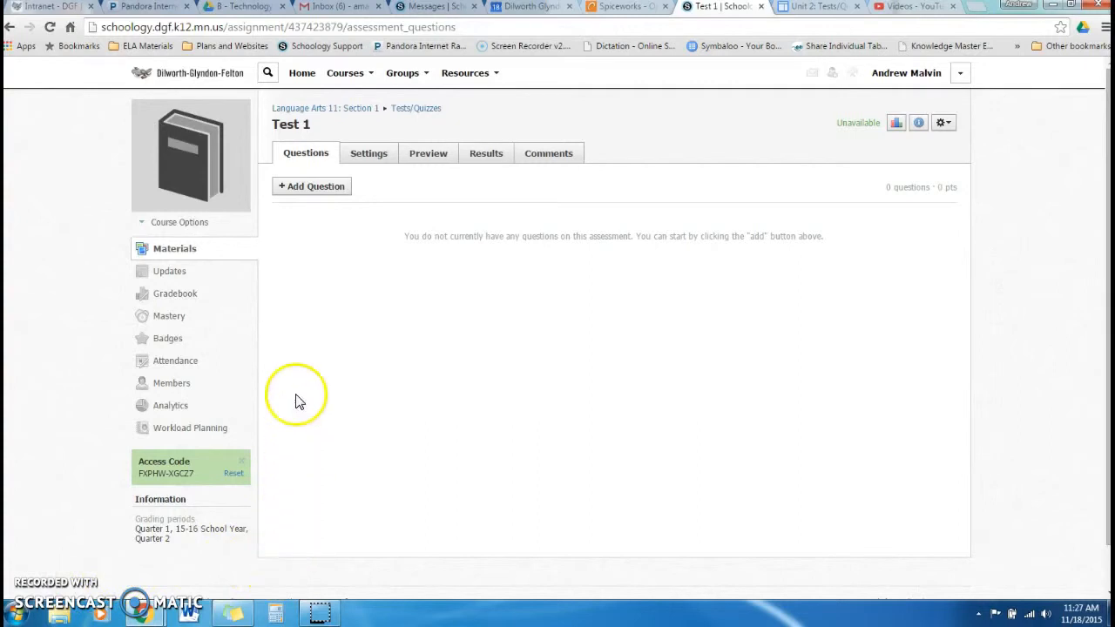
- Add a True/False question to Test 1 with the question text "The sky is blue."
click(315, 193)
click(308, 210)
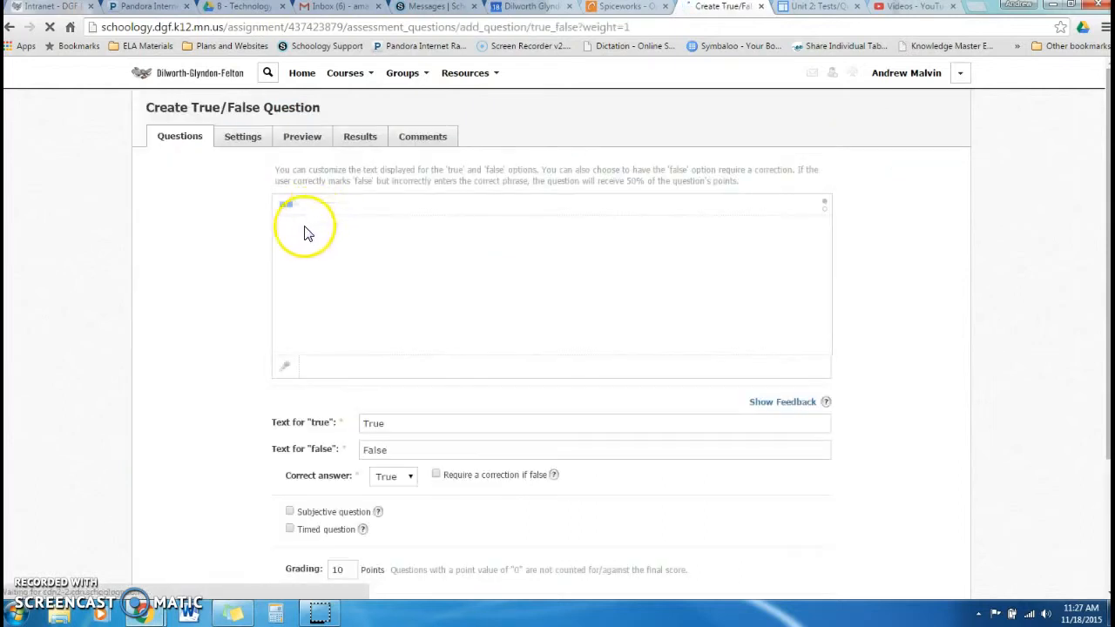
click(299, 230)
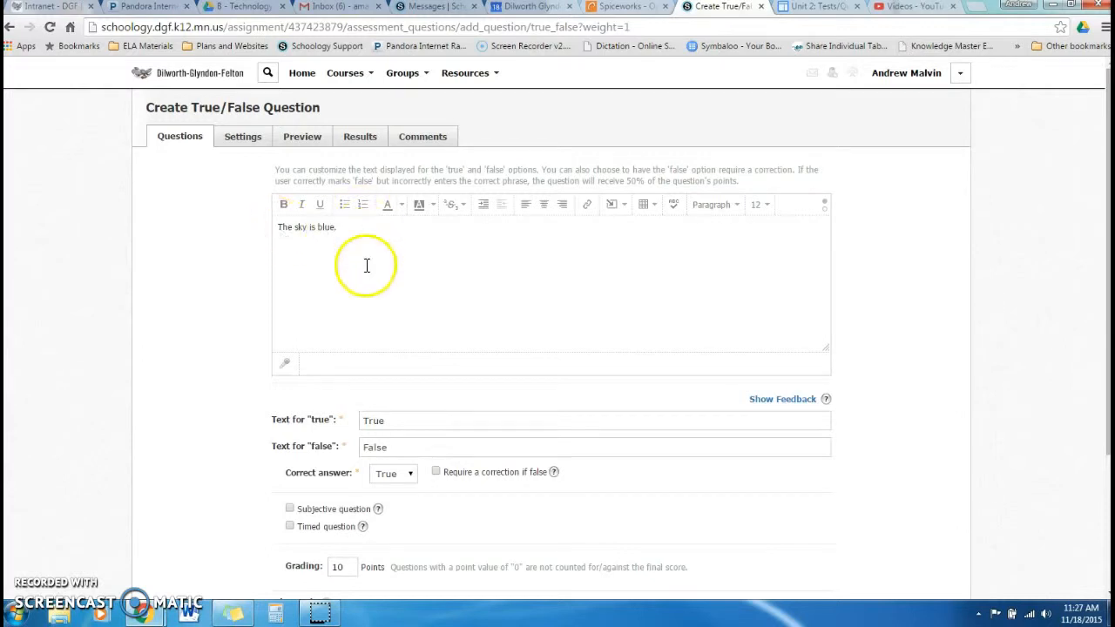
- Set the true option's text to "t" and the false option's text to "f", with True as the correct answer
scroll(366, 267, down, 2)
click(389, 282)
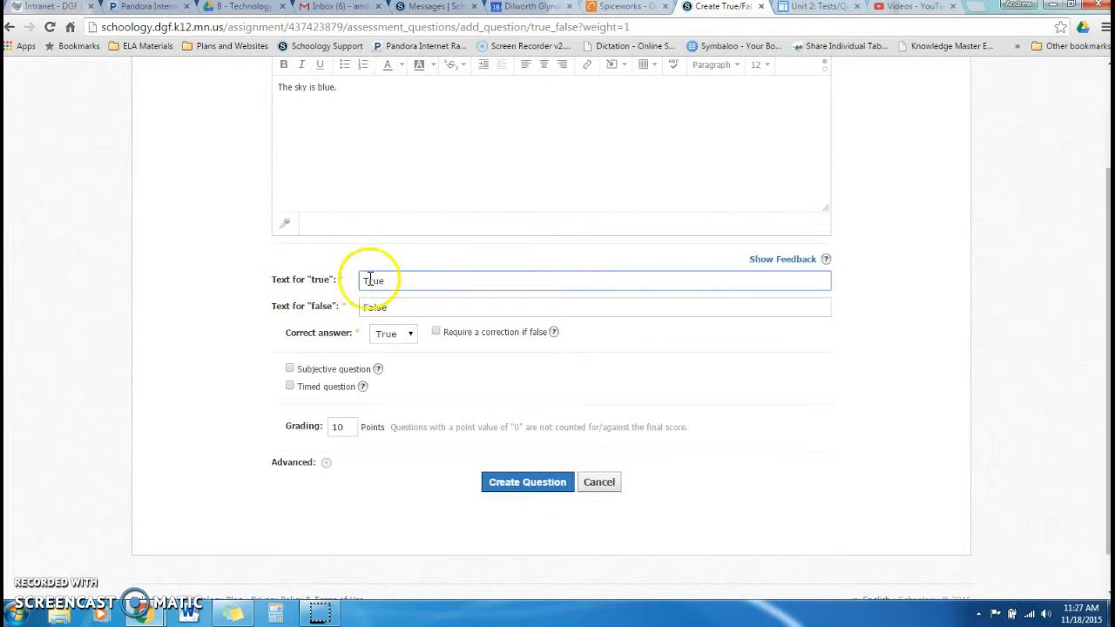
drag(388, 282, 343, 311)
text(t)
text(f)
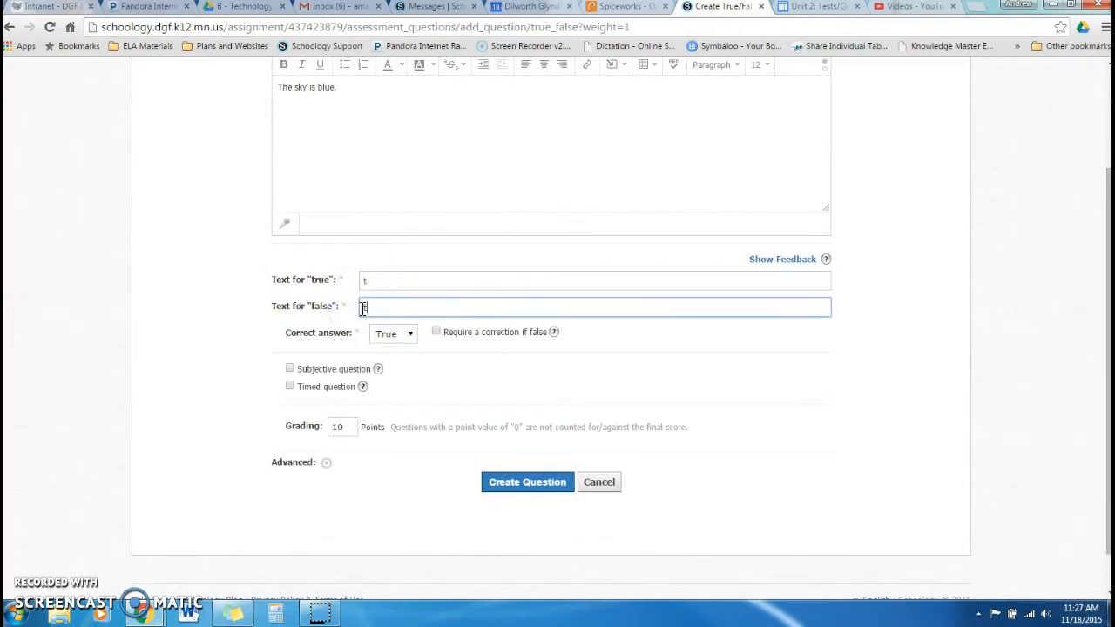
click(406, 335)
click(406, 334)
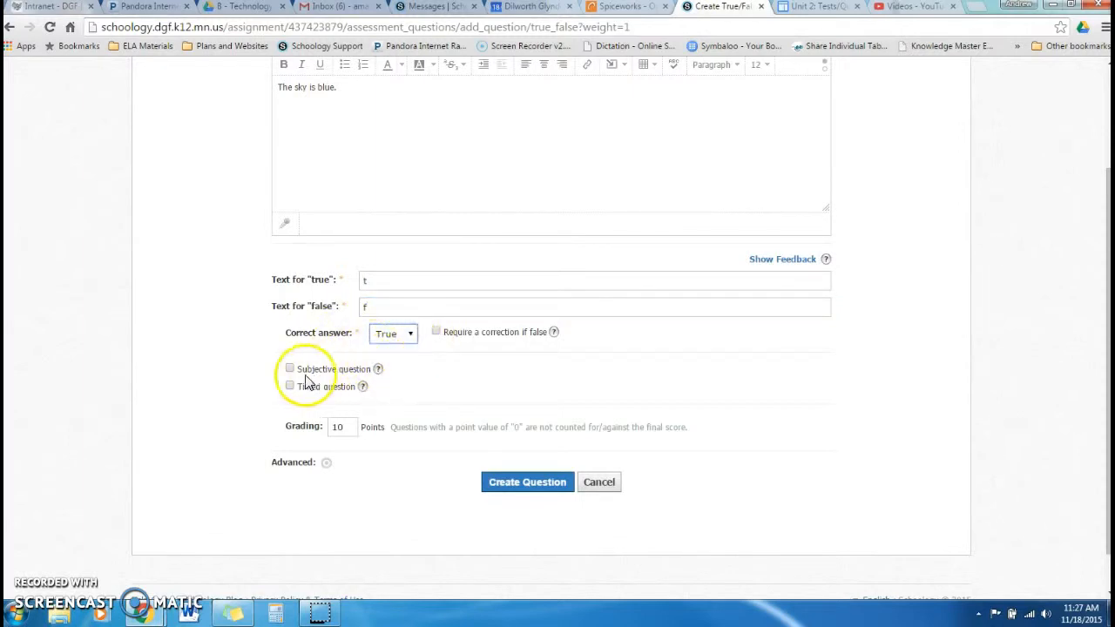
- Set the True/False question's grading to 1 point and create the question
double_click(342, 426)
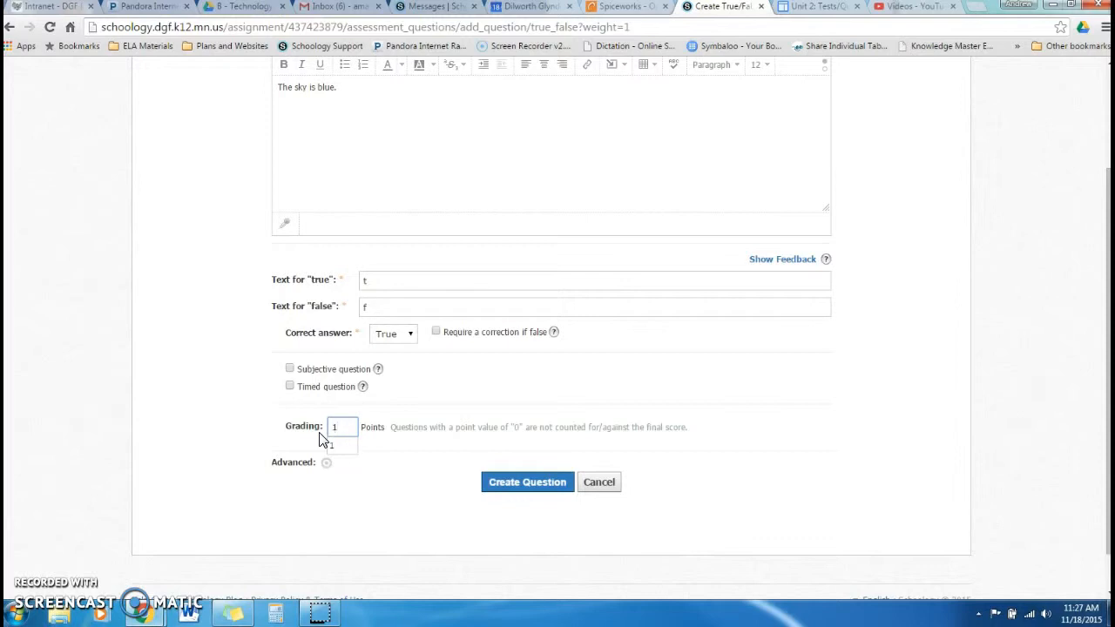
click(502, 484)
click(510, 486)
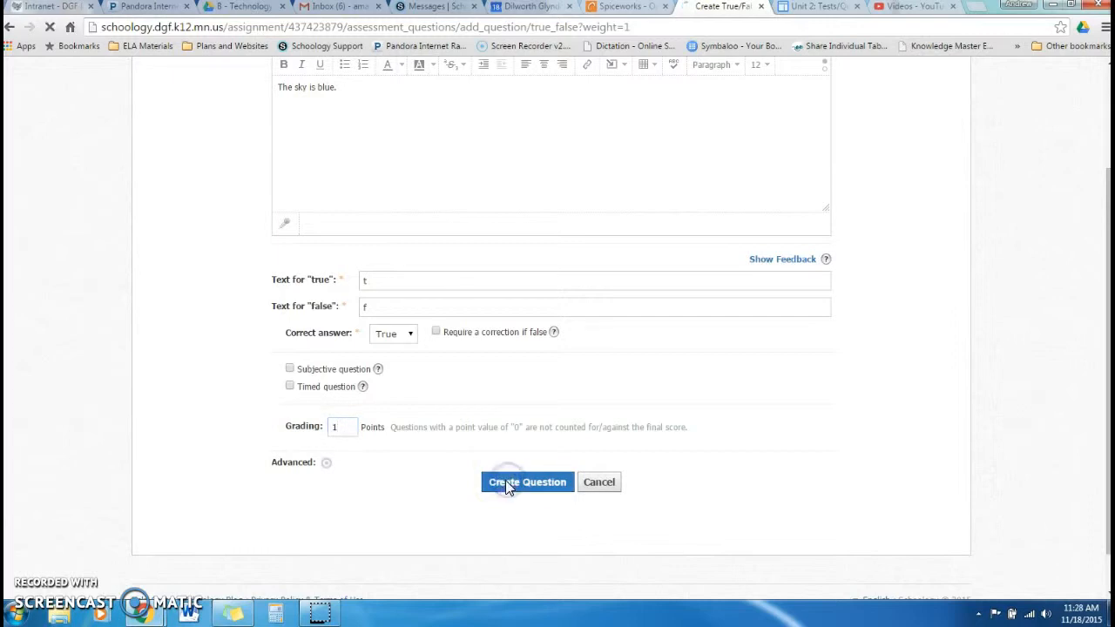
- Add a Multiple Choice question with the question text "The author of The Great Gatsby is?"
click(340, 218)
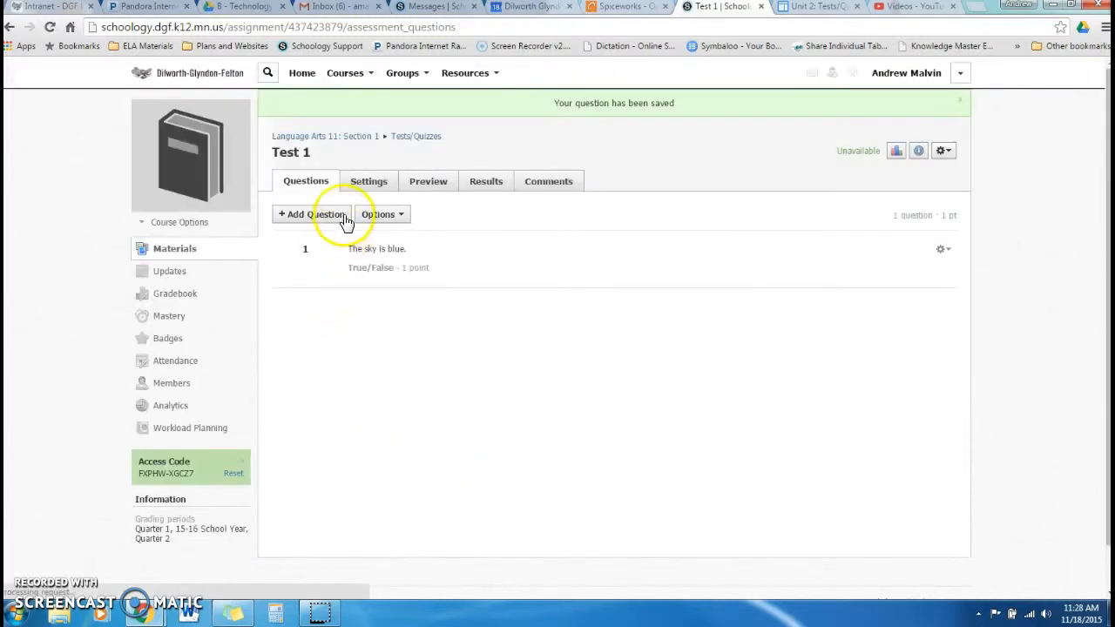
click(346, 254)
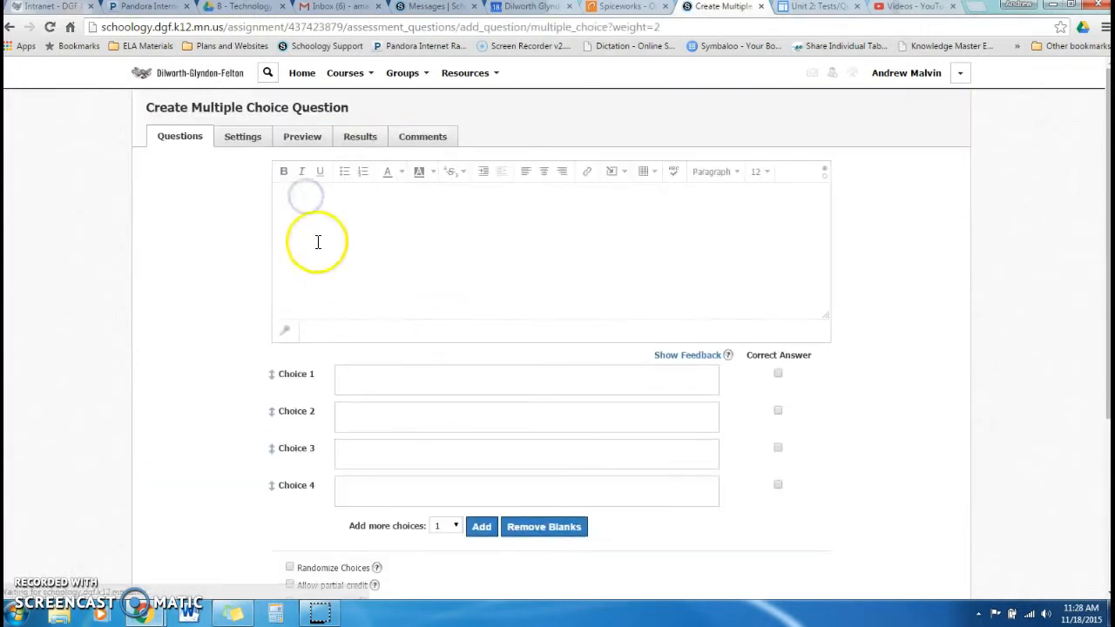
click(297, 209)
text(The)
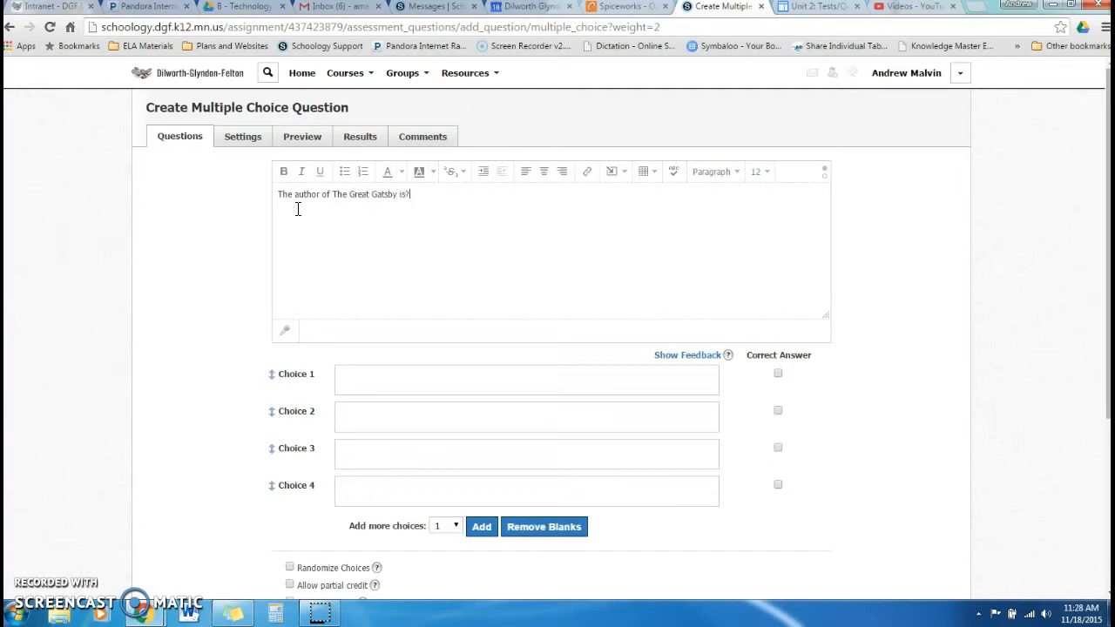
- Italicize the title "The Great Gatsby" in the question text
drag(401, 194, 325, 194)
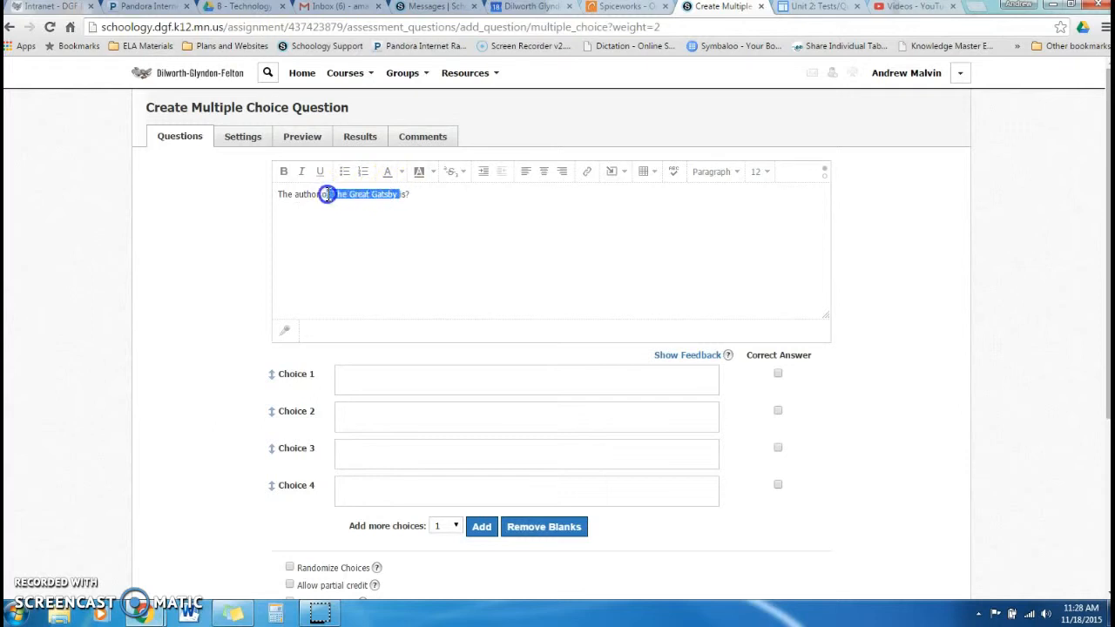
click(335, 193)
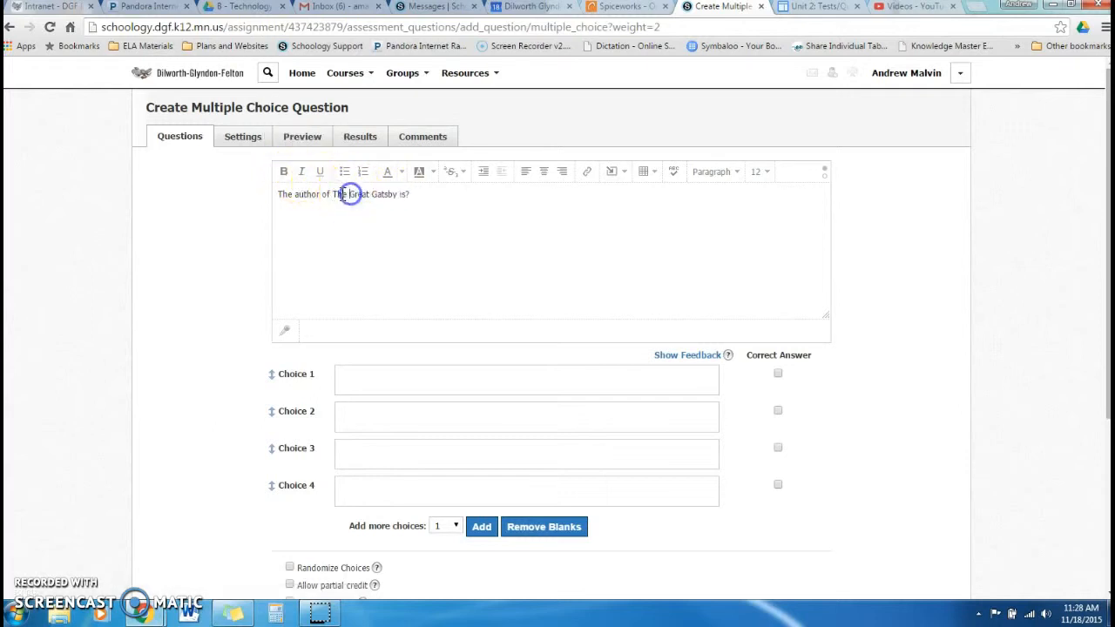
drag(334, 193, 398, 193)
click(298, 184)
click(441, 223)
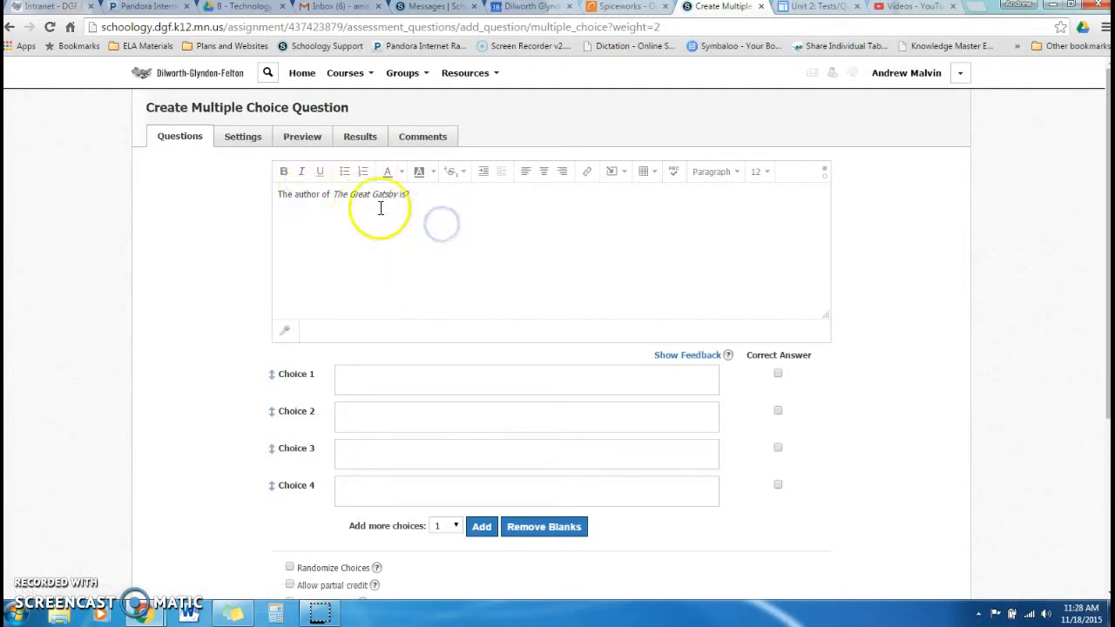
- Fill in the four answer choices in order: J.M. Barrie, F. Scott Fitzgerald, John Steinbeck and Ayn Rand
click(366, 375)
text(J.M. Bar)
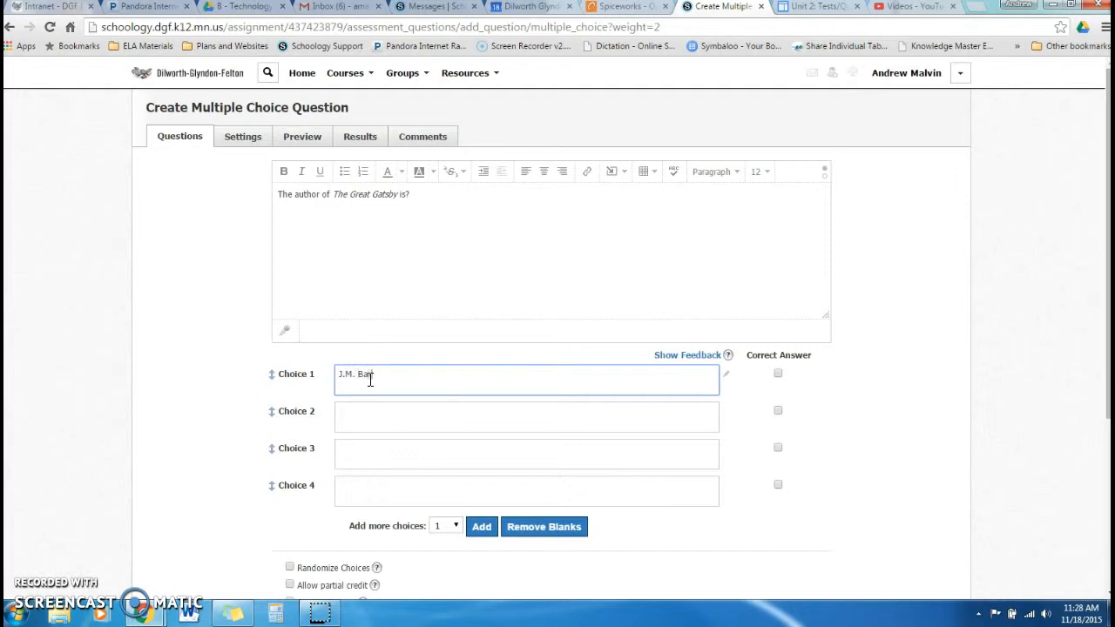
text(rie)
click(386, 406)
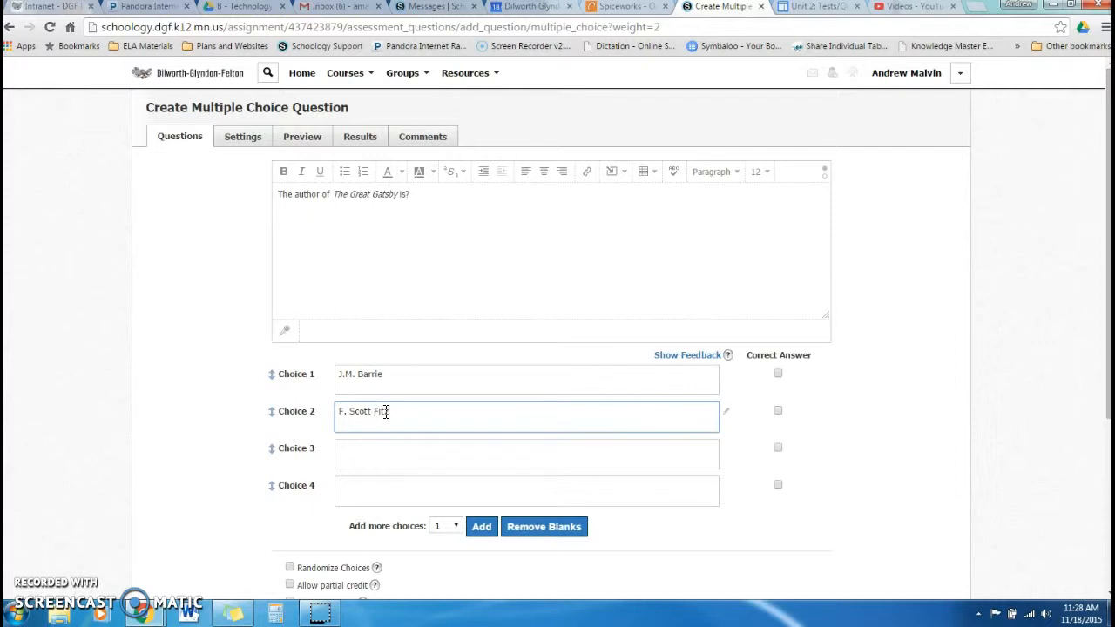
text(F. Scott Fitzgerald)
click(369, 446)
text(John Steinbeck)
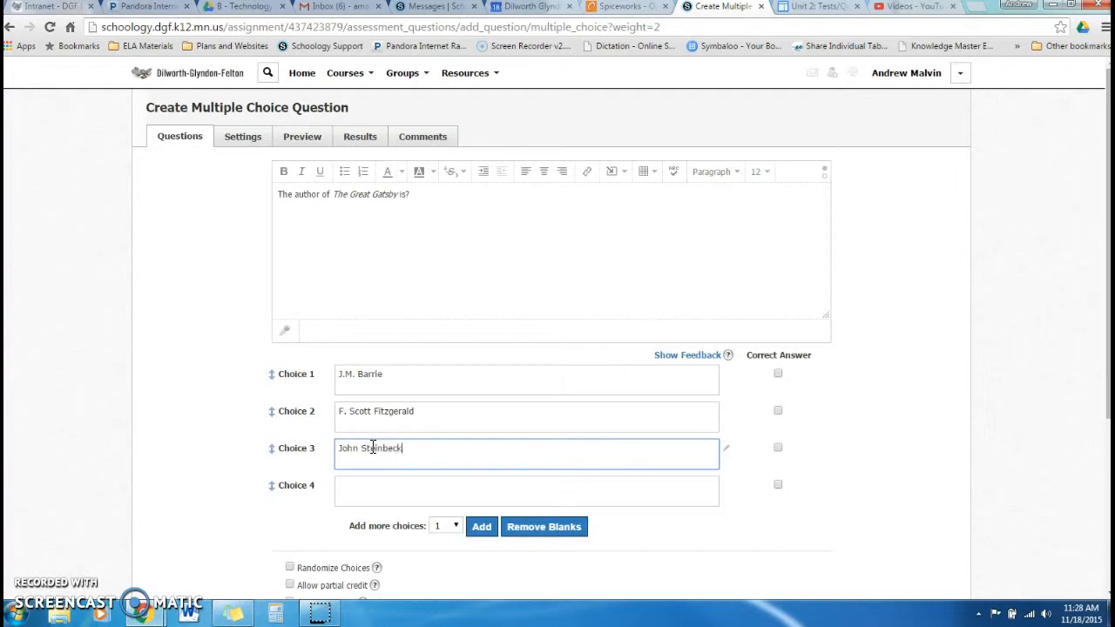
click(369, 486)
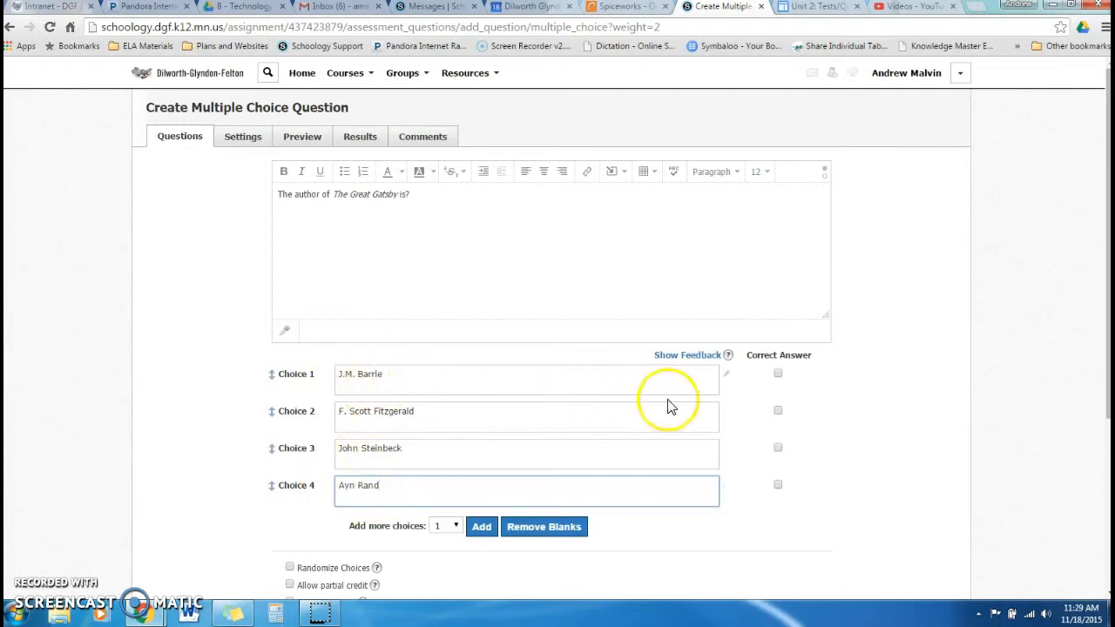
- Add a fifth answer choice and remove it again as a blank
click(480, 529)
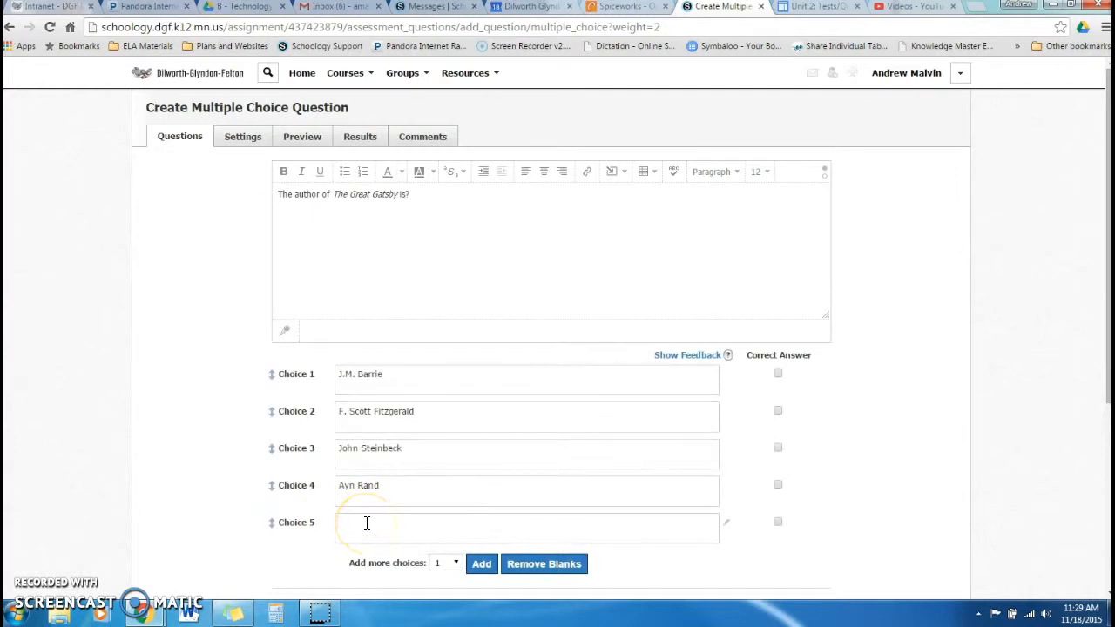
click(537, 572)
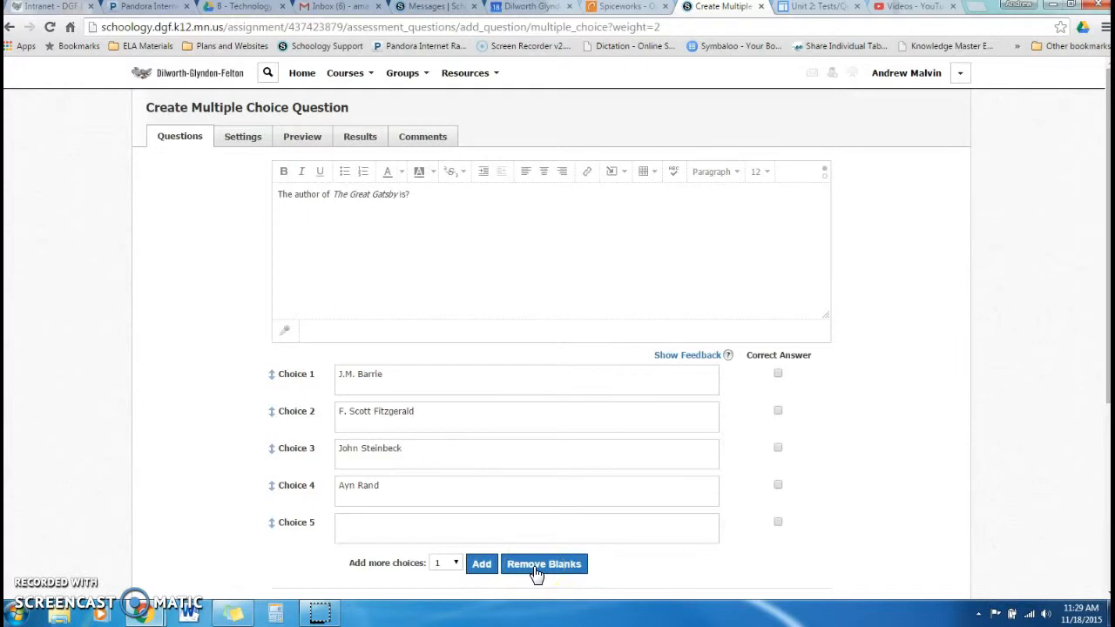
click(533, 565)
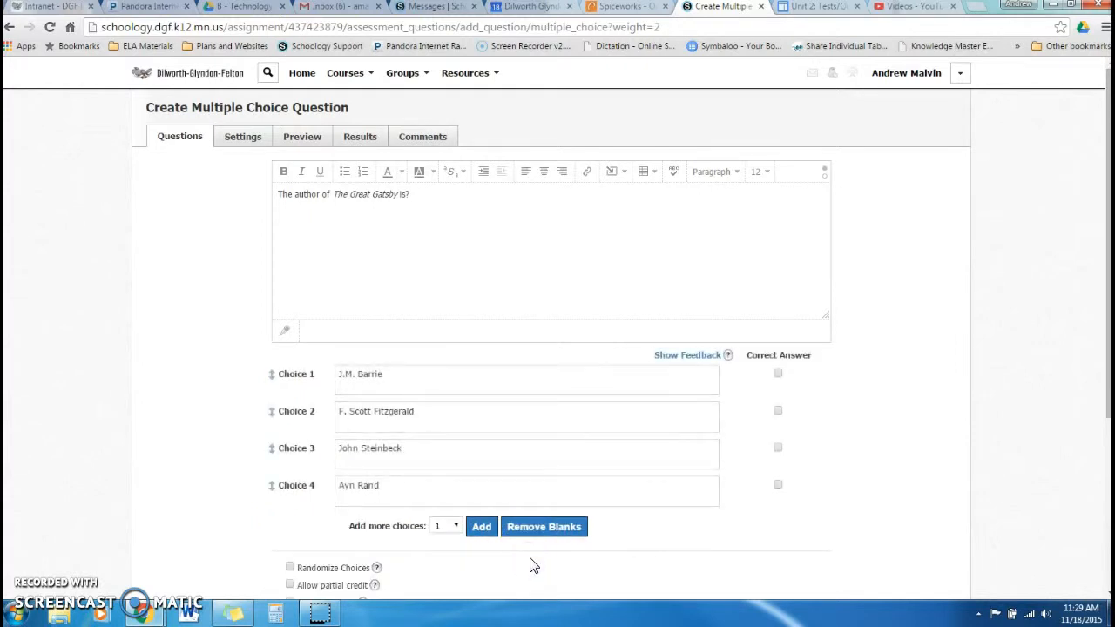
- Mark F. Scott Fitzgerald as the correct answer and enable randomized choices
click(776, 413)
click(778, 413)
scroll(574, 476, down, 3)
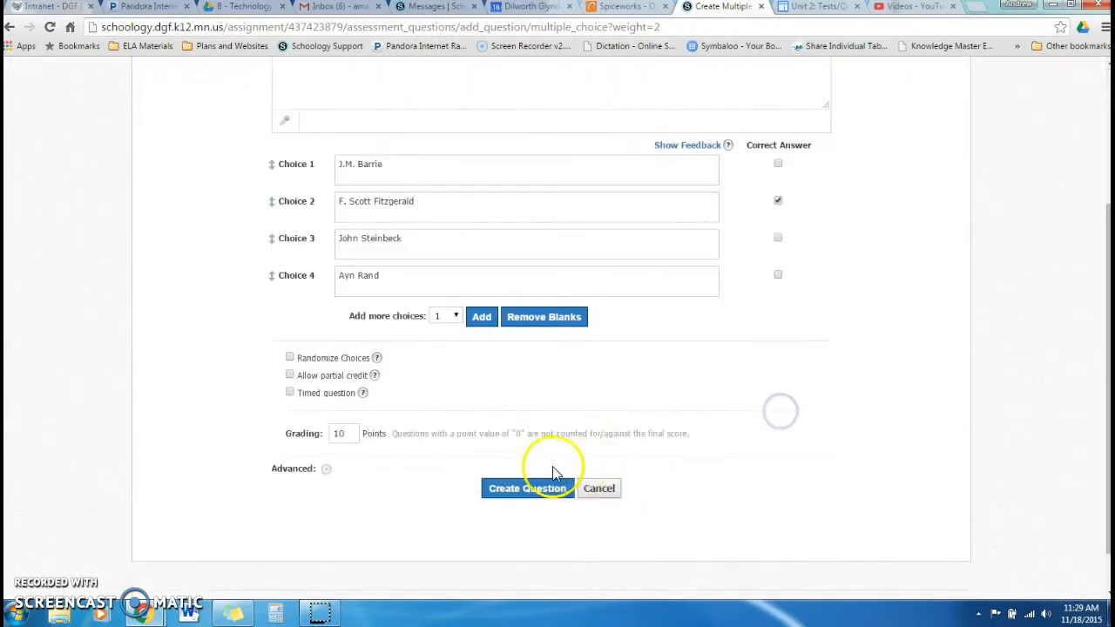
click(289, 358)
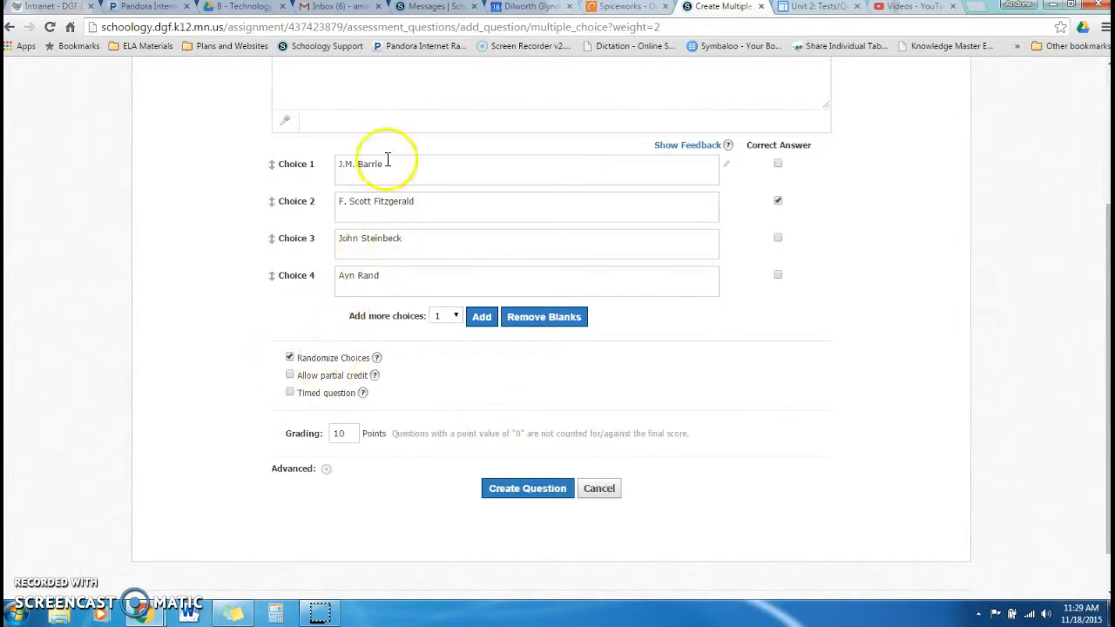
- Try the partial credit and timed question options, and turn both off again
click(290, 375)
click(290, 393)
click(419, 413)
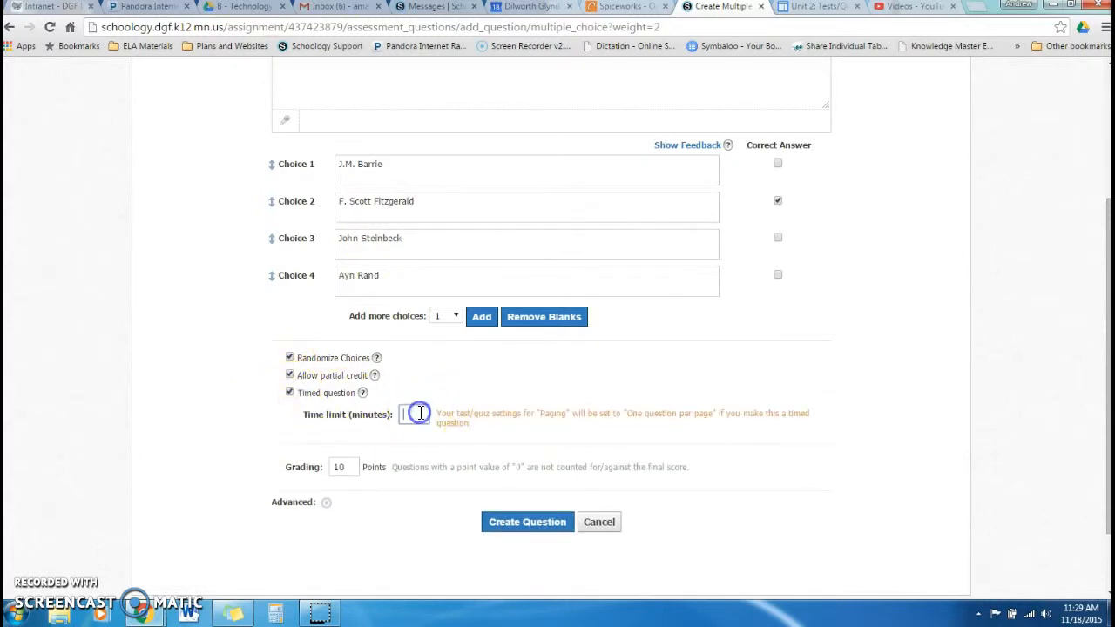
click(290, 375)
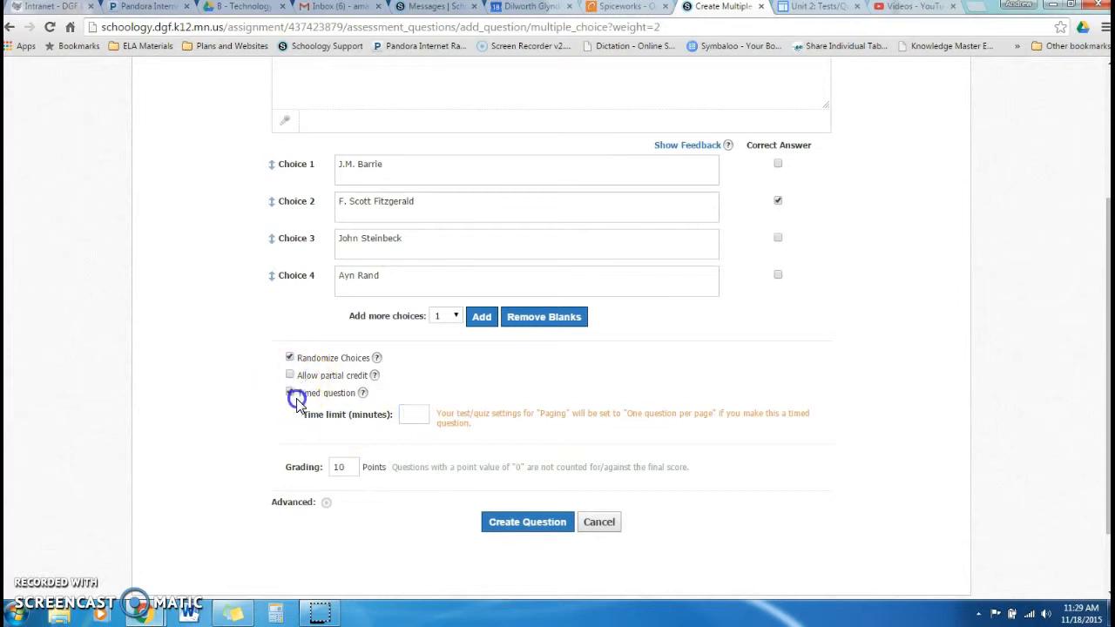
click(290, 393)
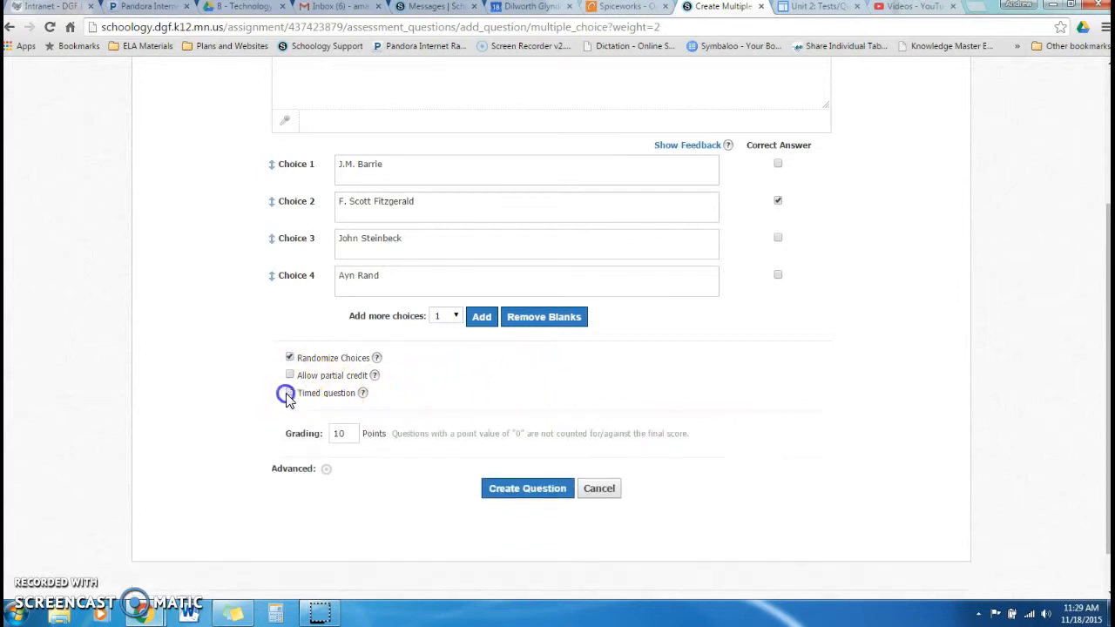
- Set the multiple choice question's grading to 1 point and create the question
double_click(352, 435)
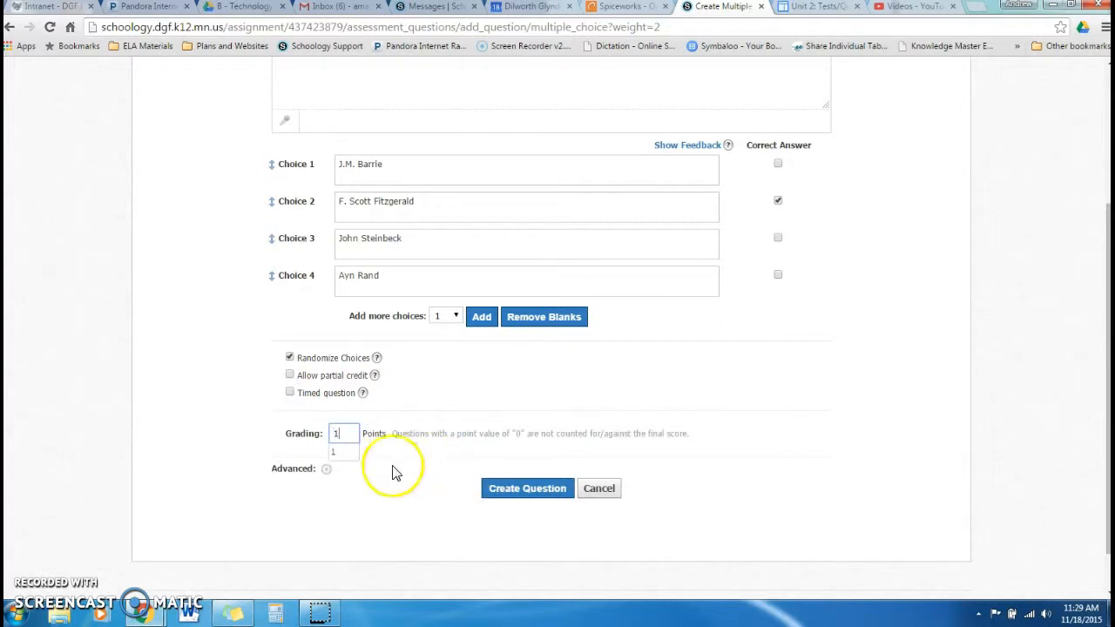
click(493, 488)
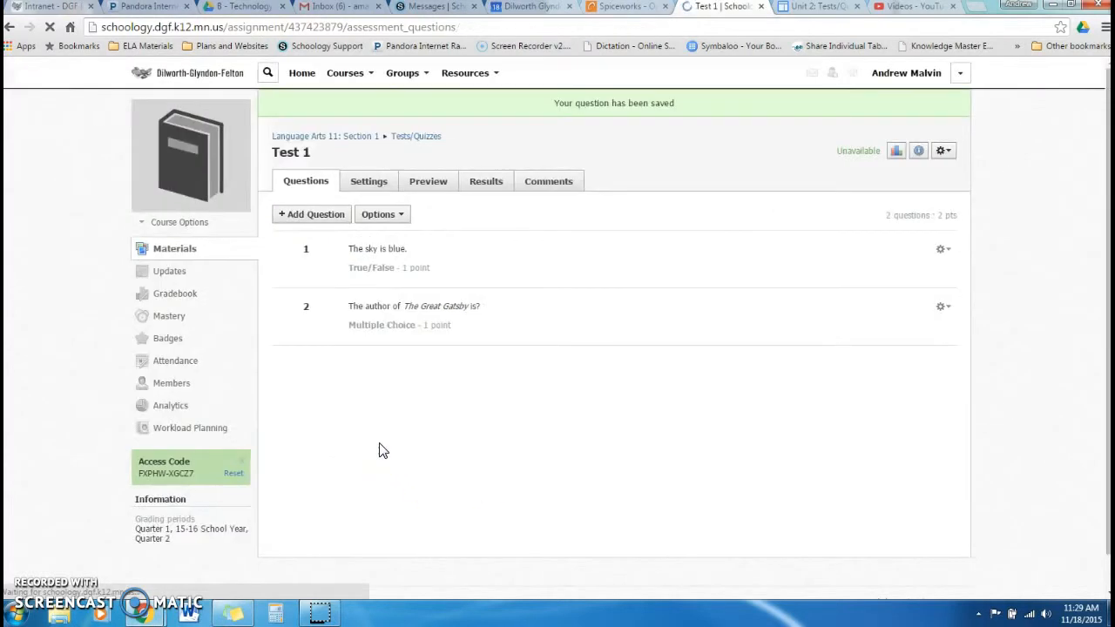
- Add an Ordering question with the question text "Order the following:"
click(303, 220)
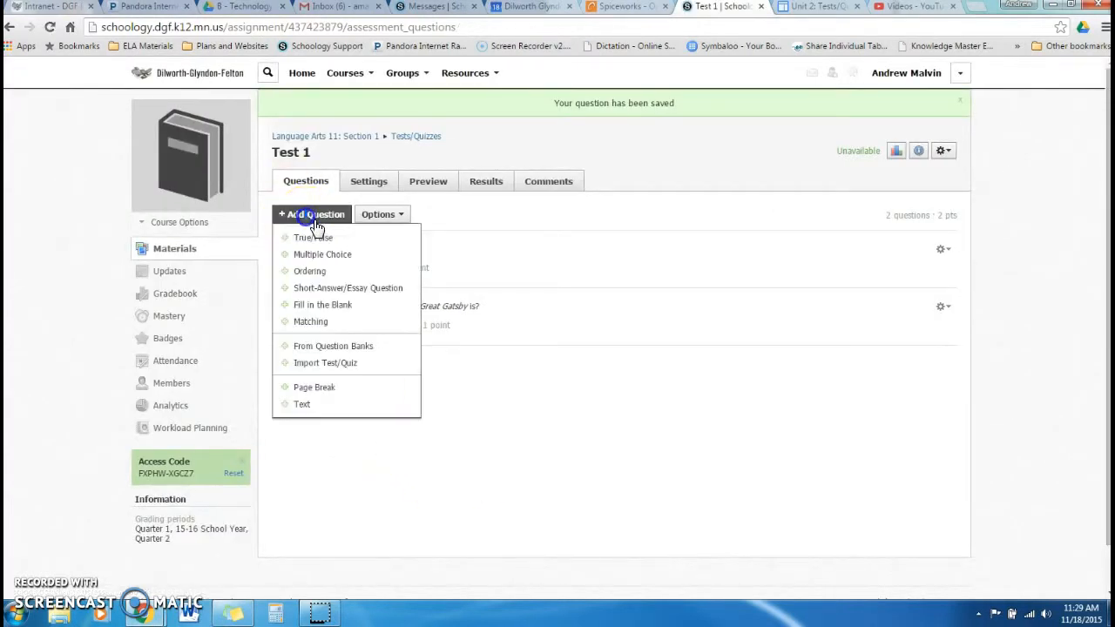
click(316, 272)
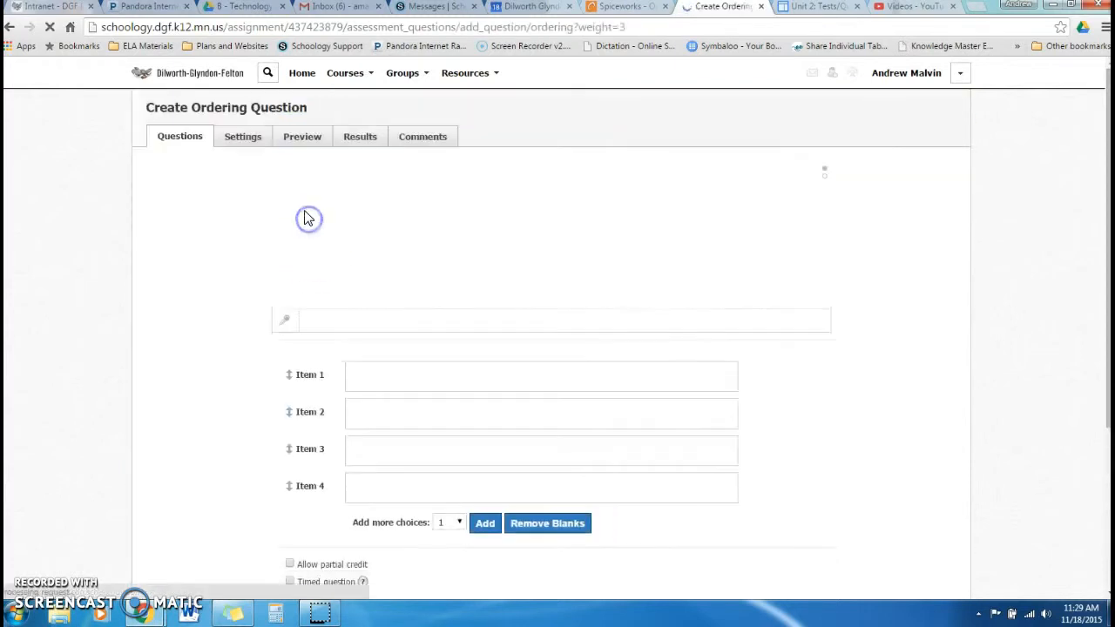
click(299, 201)
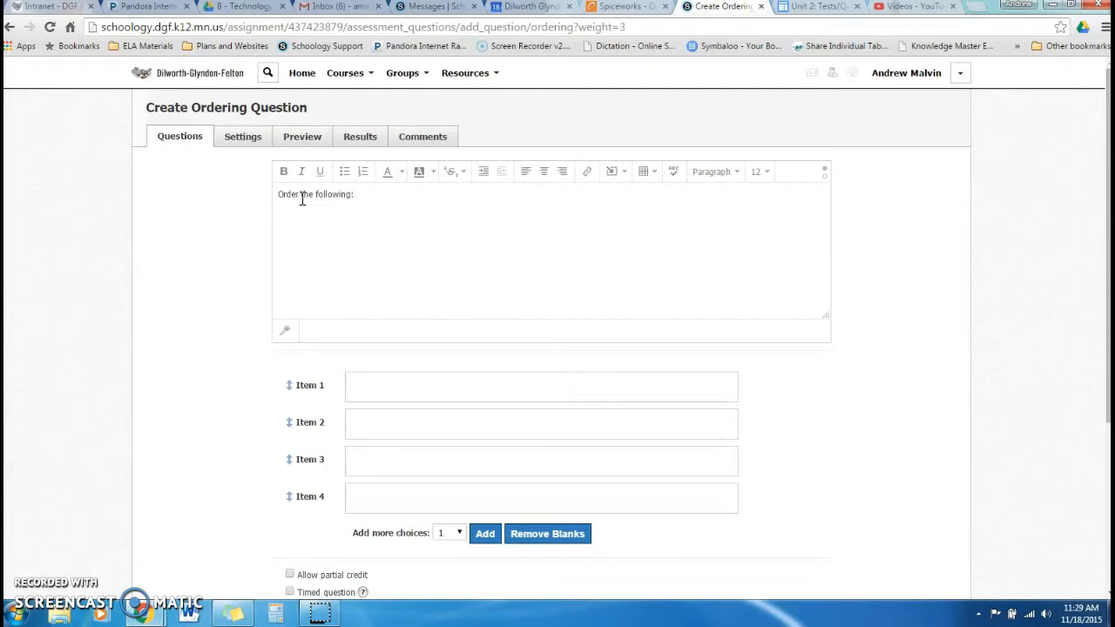
- Fill in the four ordering items as a, b, c and d
click(365, 388)
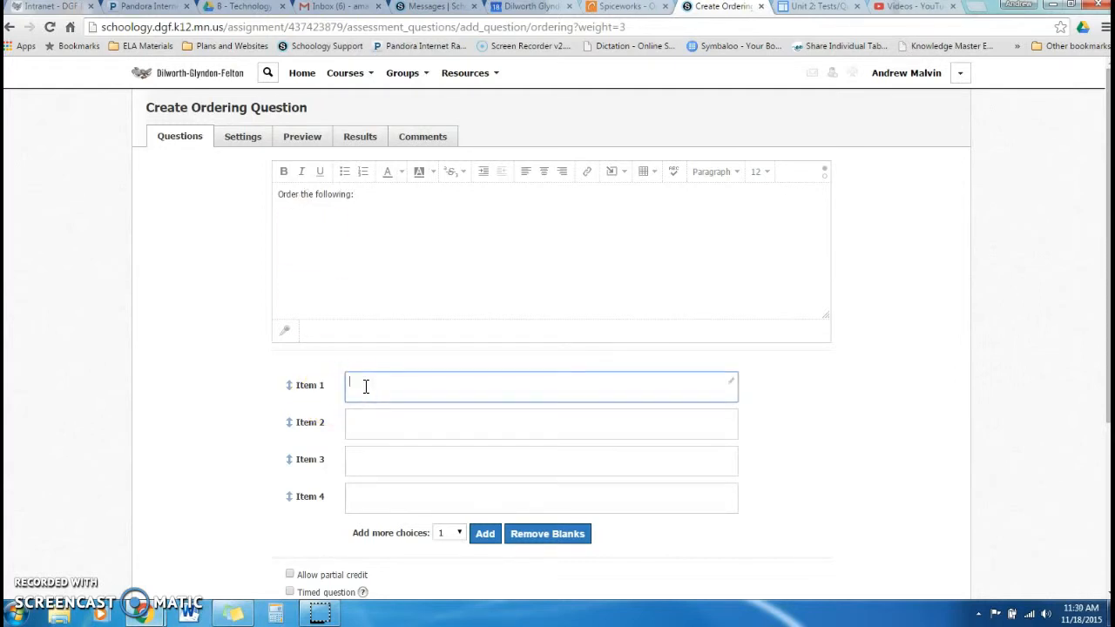
text(a)
click(371, 423)
text(b)
click(374, 460)
text(c)
click(391, 505)
text(d)
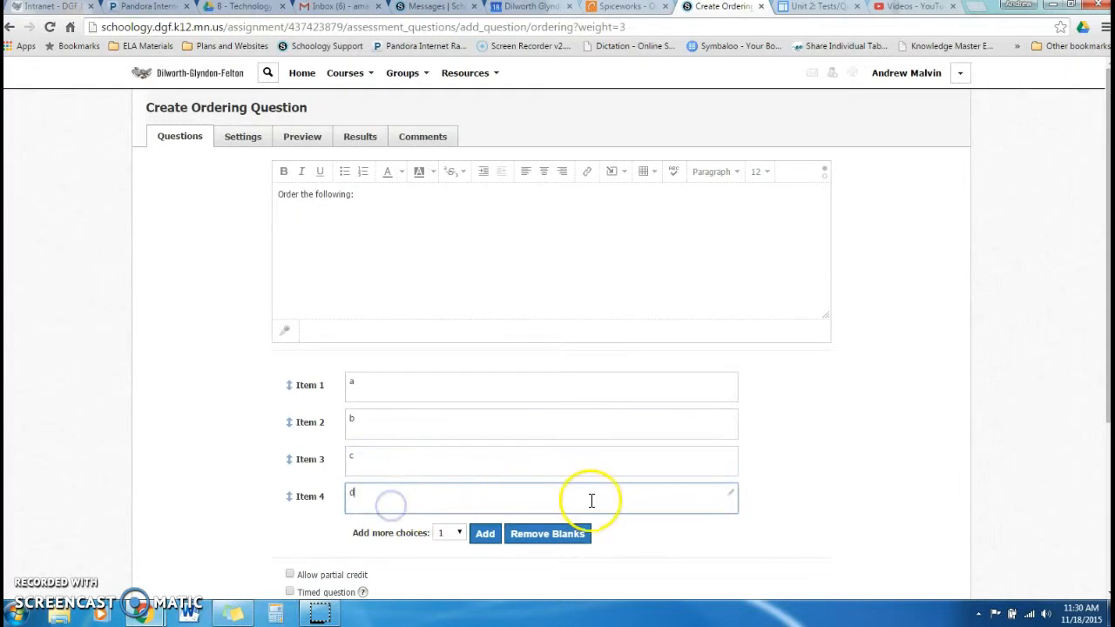
- Try the partial credit option with its minimum continuous sequence on the ordering question, and turn it off again
scroll(487, 531, down, 2)
click(292, 435)
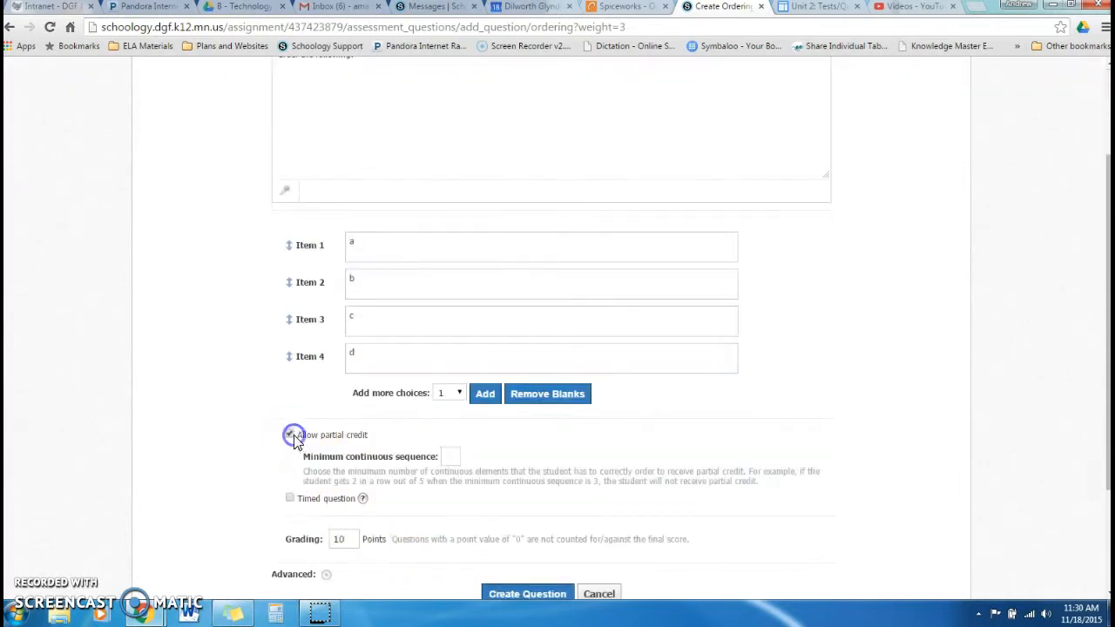
click(446, 458)
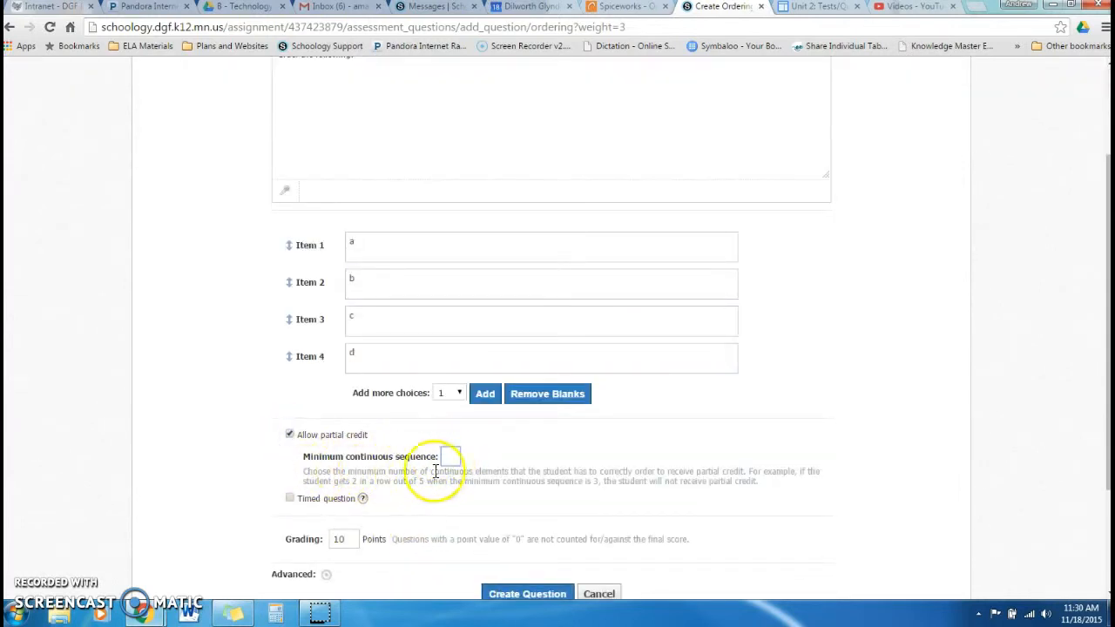
click(739, 469)
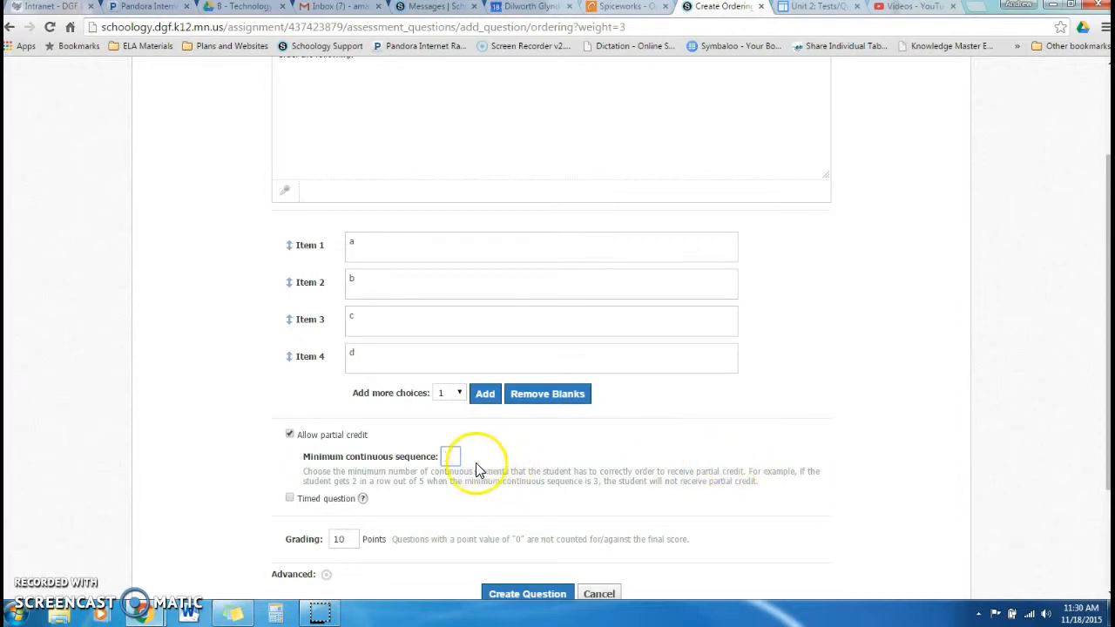
click(290, 435)
- Set the ordering question's grading to 4 points and create the question
click(347, 494)
double_click(347, 494)
text(1)
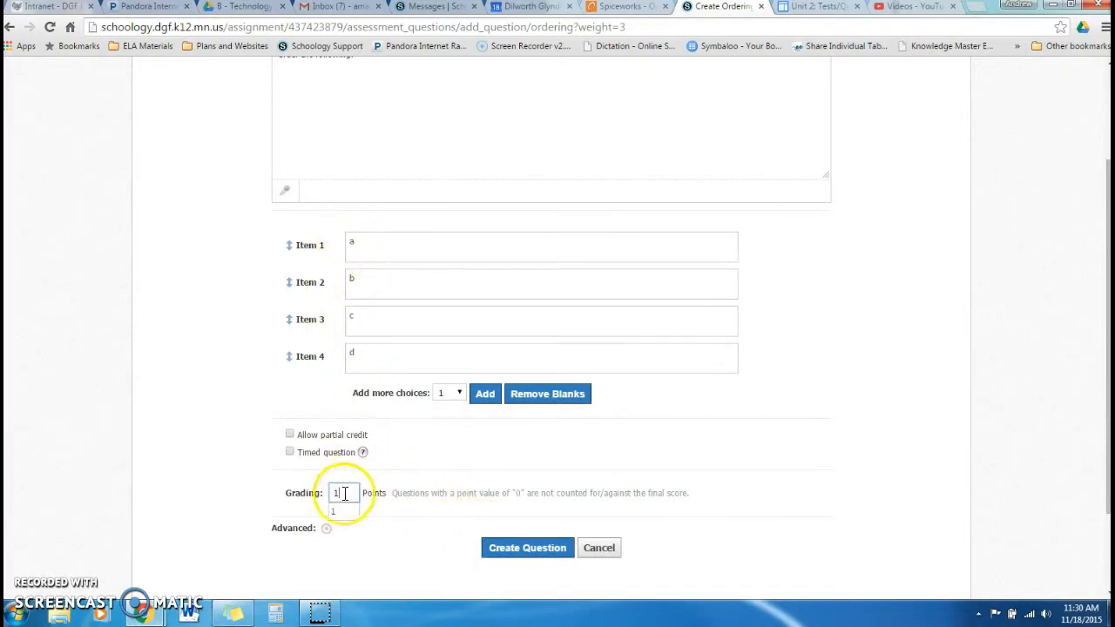
key(BackSpace)
text(4)
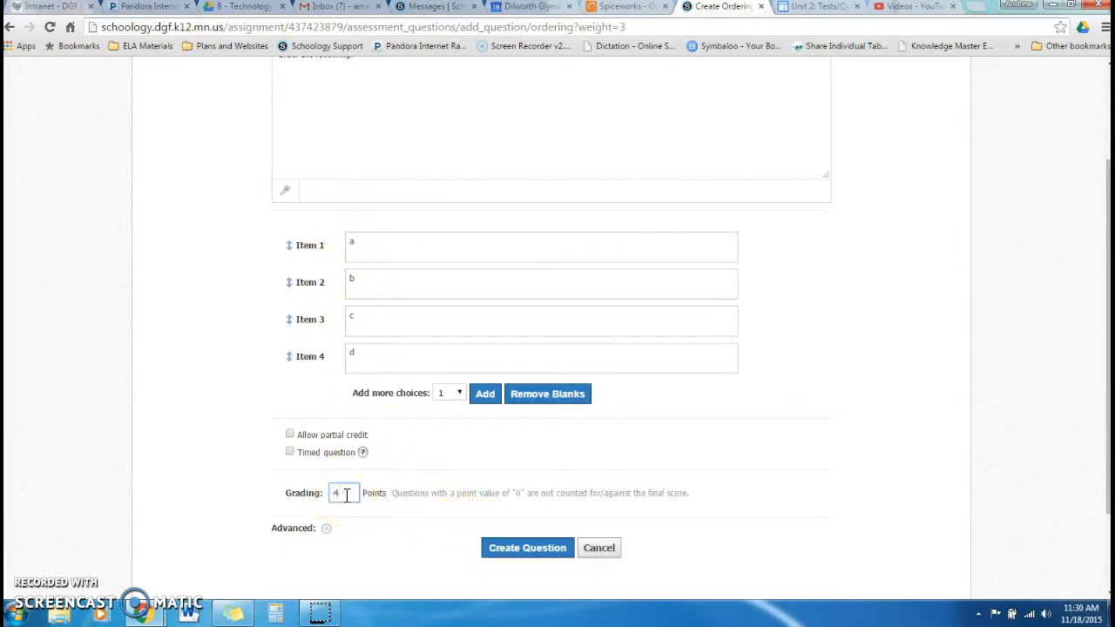
click(525, 551)
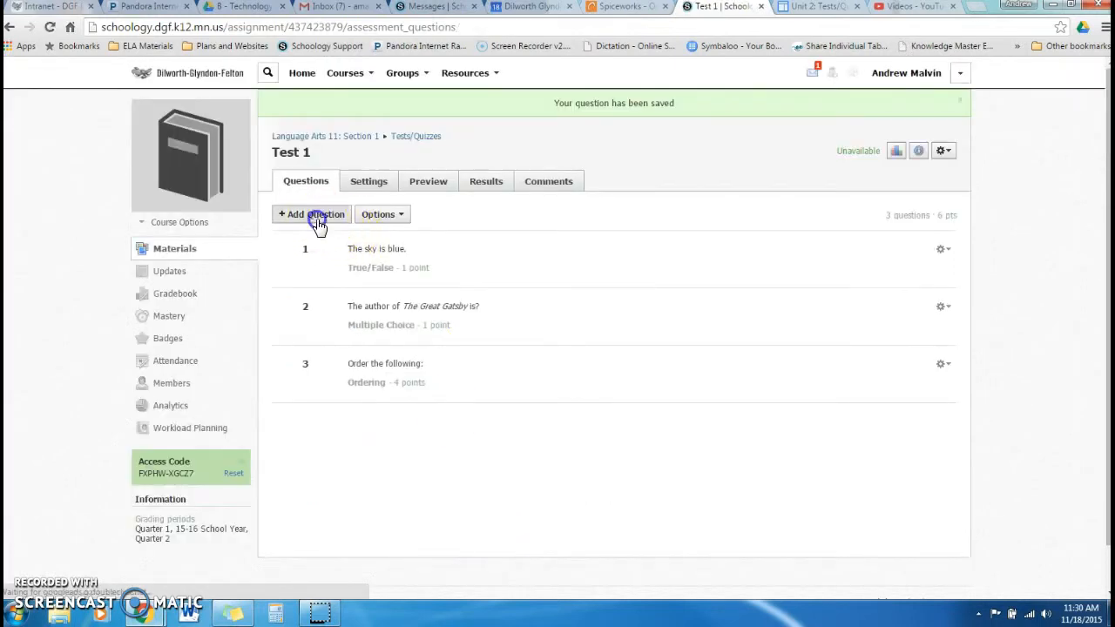
- Add a Short-Answer/Essay question and try both printing options, leaving it on Short answer
click(300, 214)
click(331, 288)
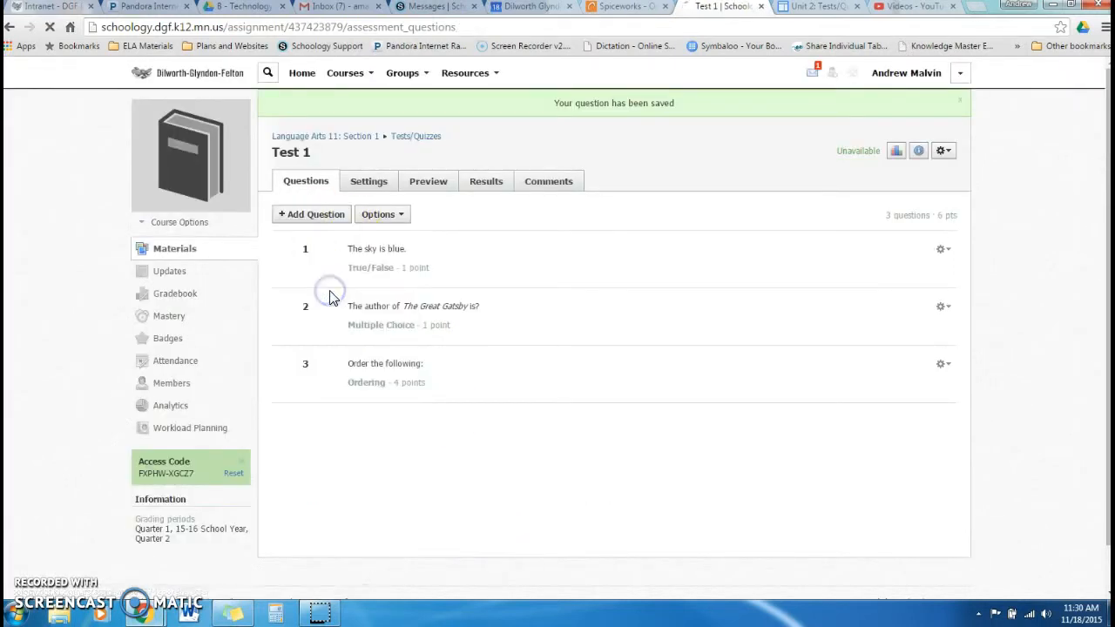
scroll(329, 321, down, 1)
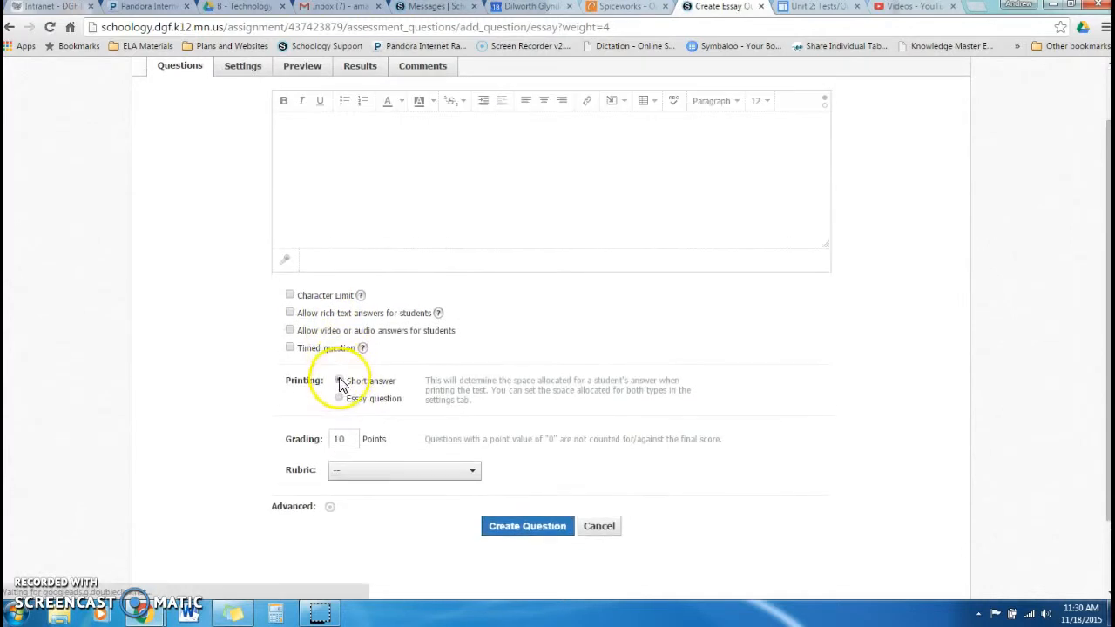
click(342, 398)
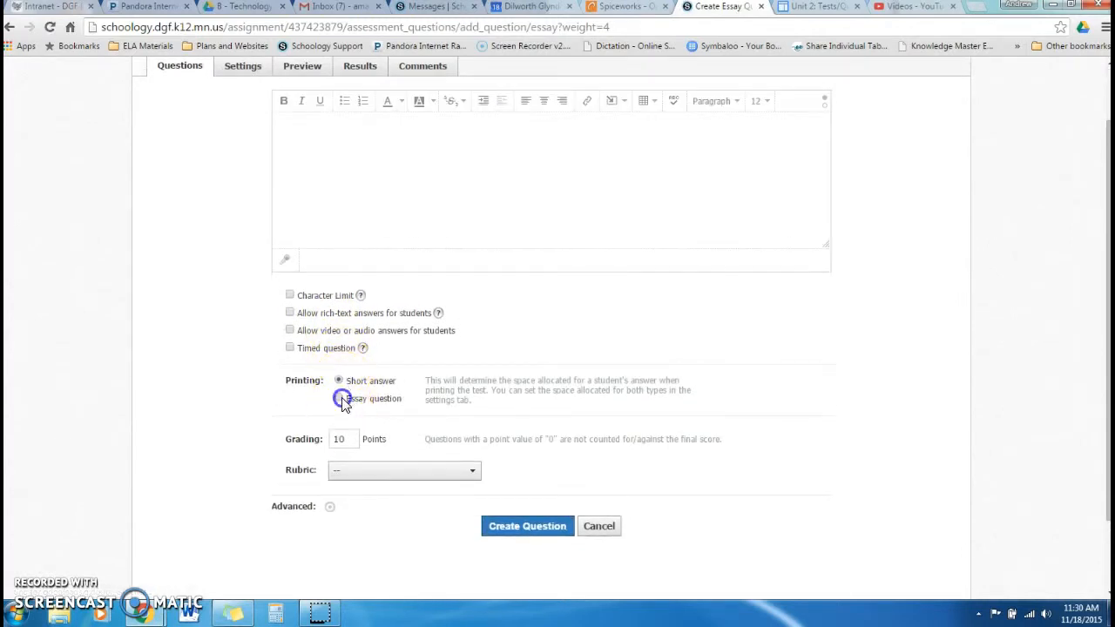
click(340, 380)
click(341, 398)
click(340, 381)
scroll(319, 344, up, 1)
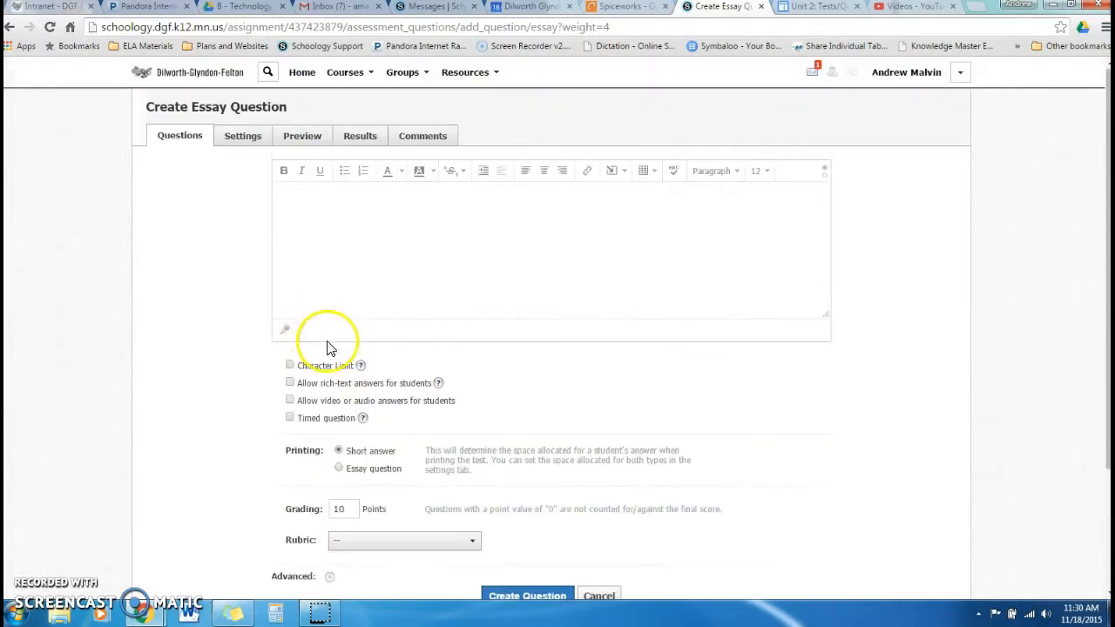
- Turn on the essay question's character limit, rich-text answers, video or audio answers and timed question options
click(290, 365)
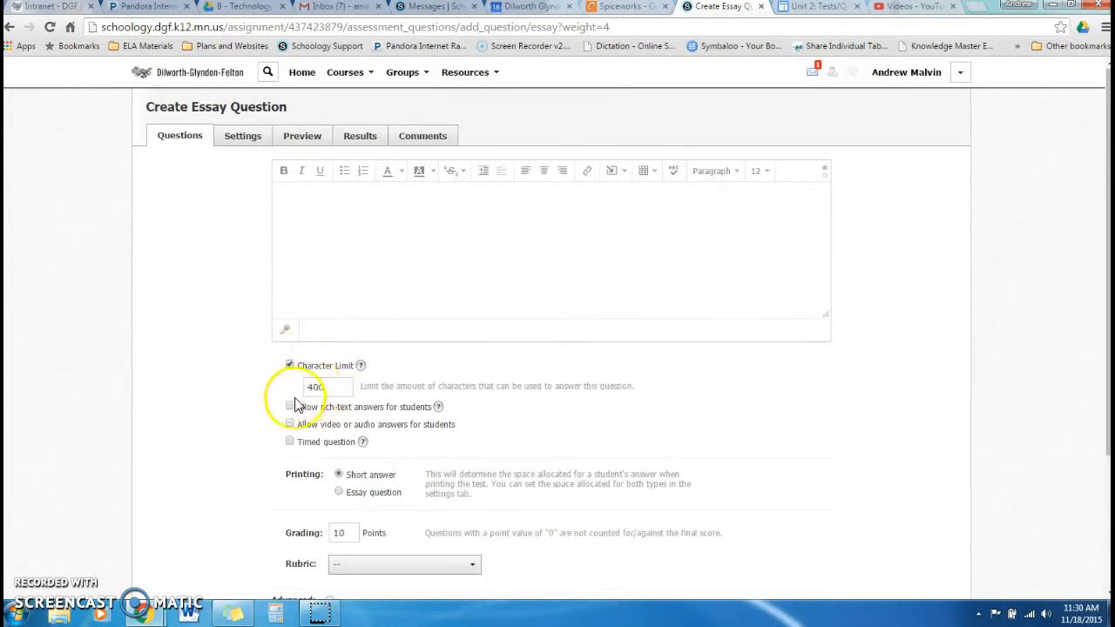
click(289, 407)
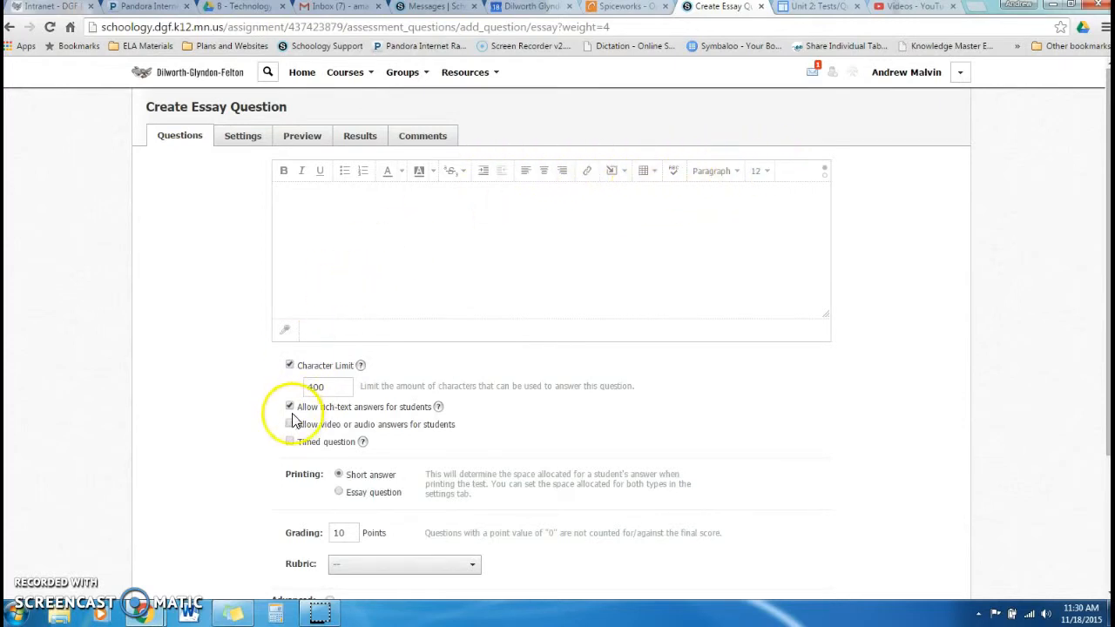
click(291, 424)
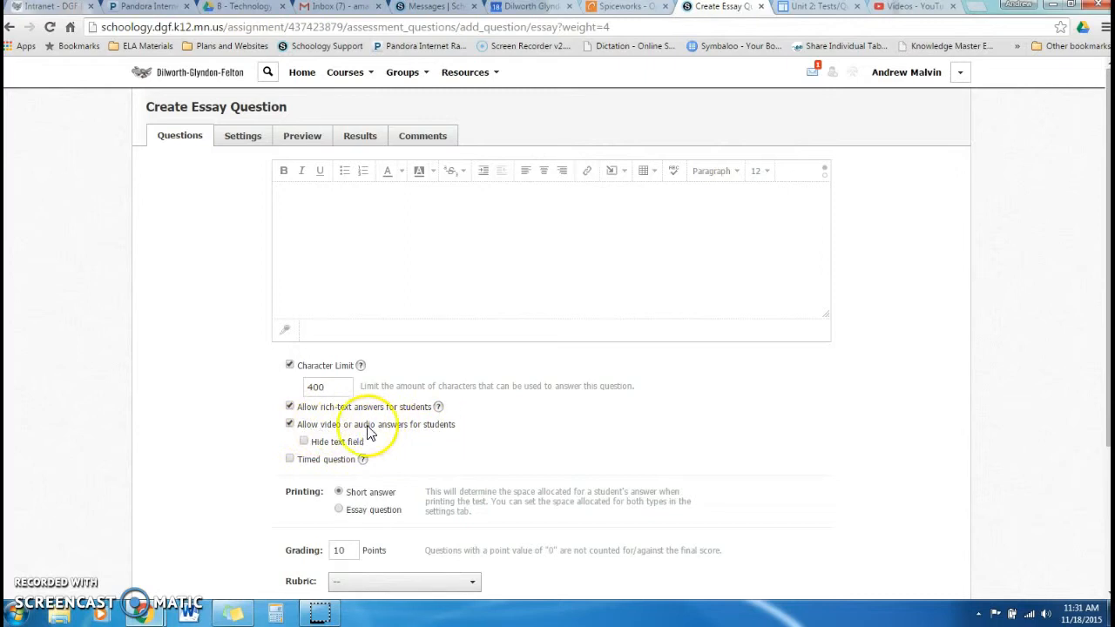
click(290, 458)
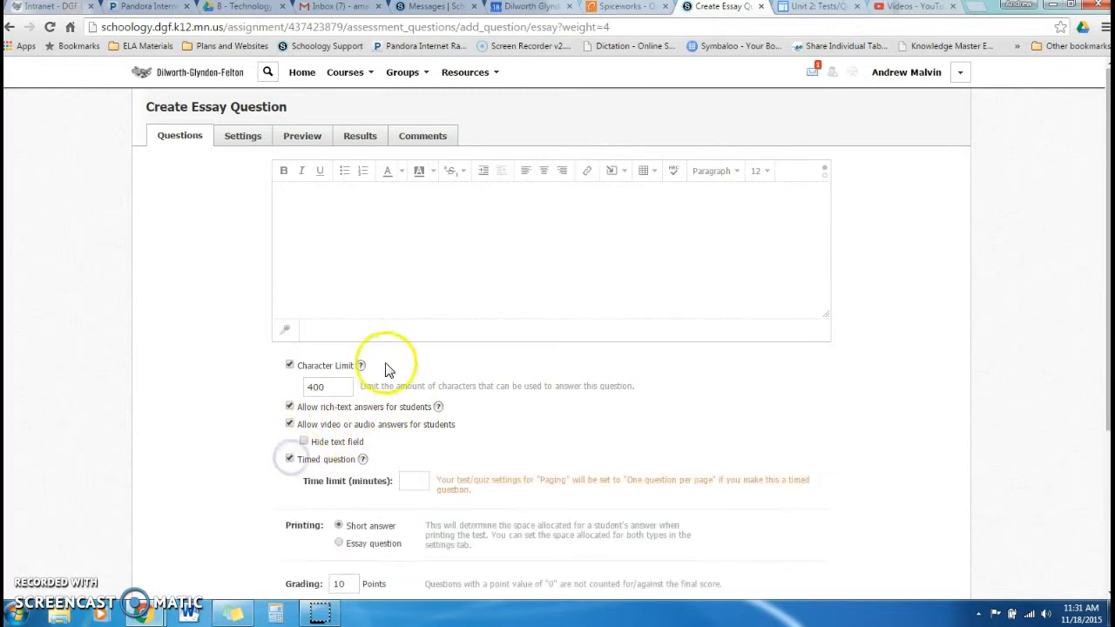
- Enter "Essay Question Here:" as the essay question text and try to create the question
click(357, 216)
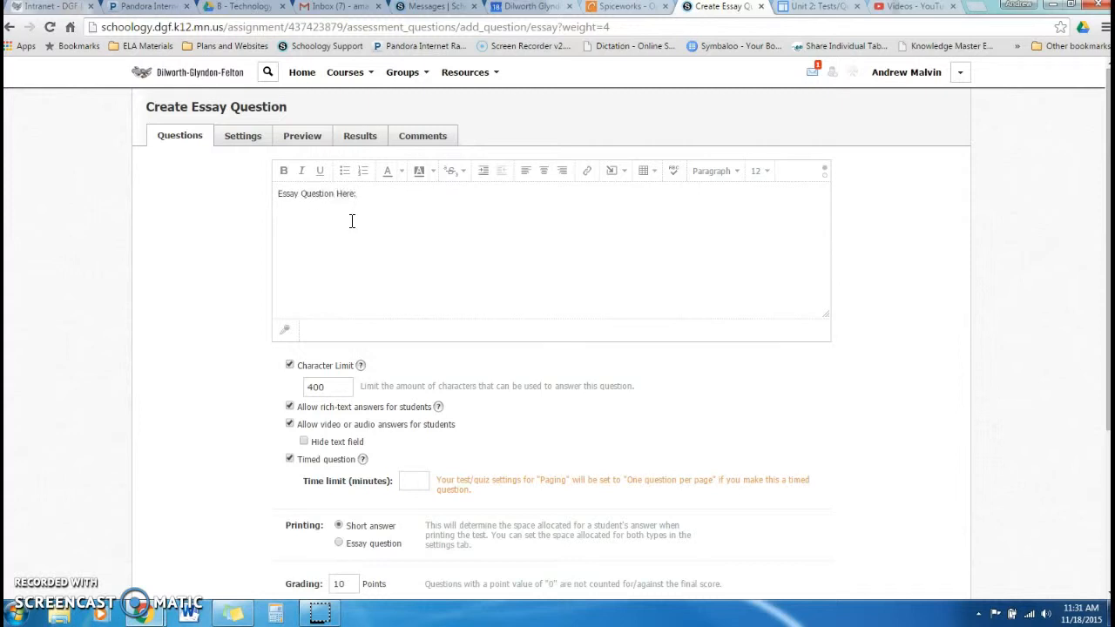
scroll(357, 240, down, 3)
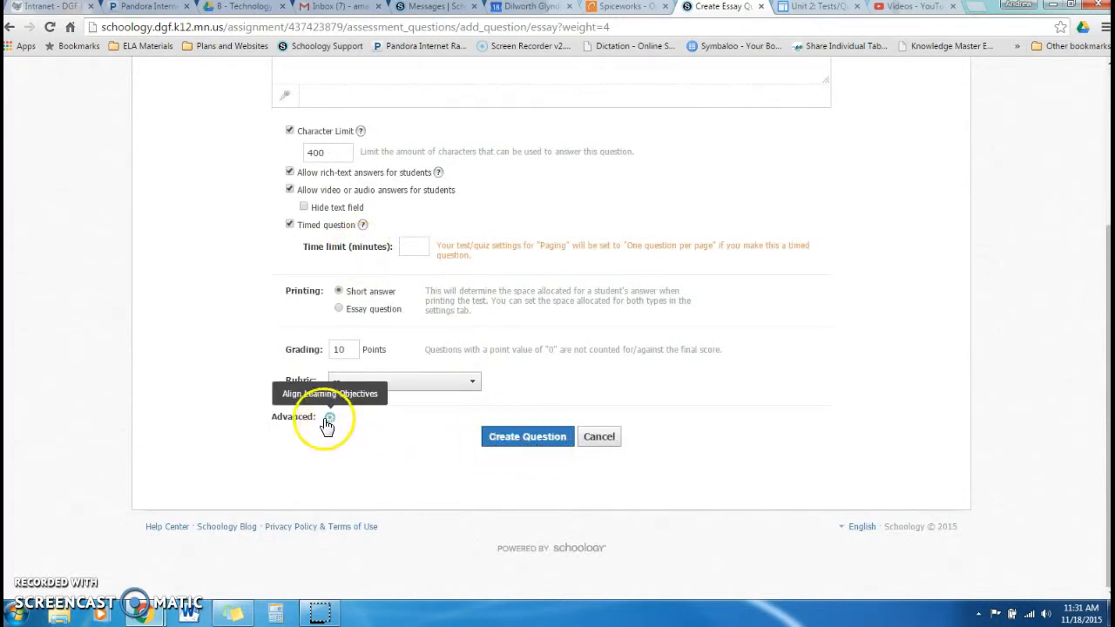
click(518, 445)
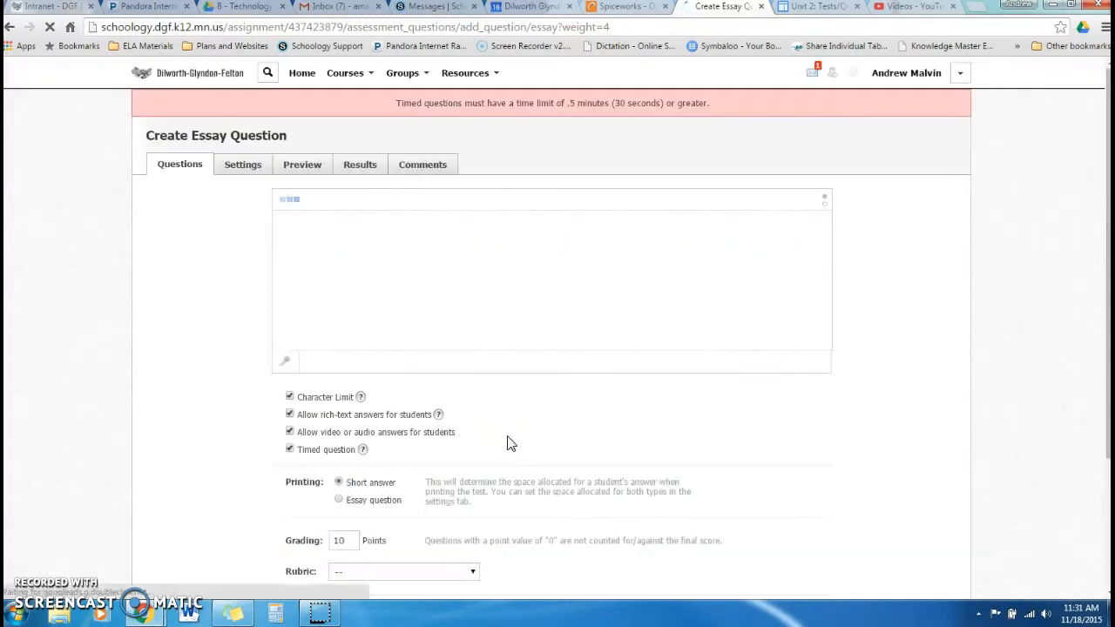
- Turn off the timed question option and create the essay question
scroll(609, 122, down, 1)
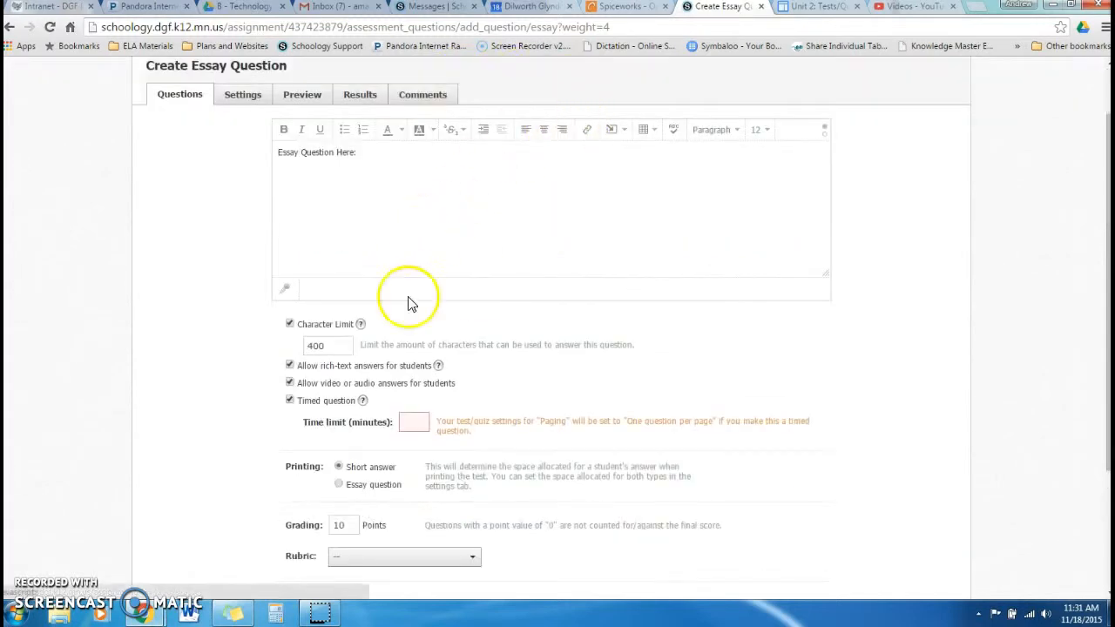
click(289, 400)
scroll(456, 391, down, 2)
click(538, 440)
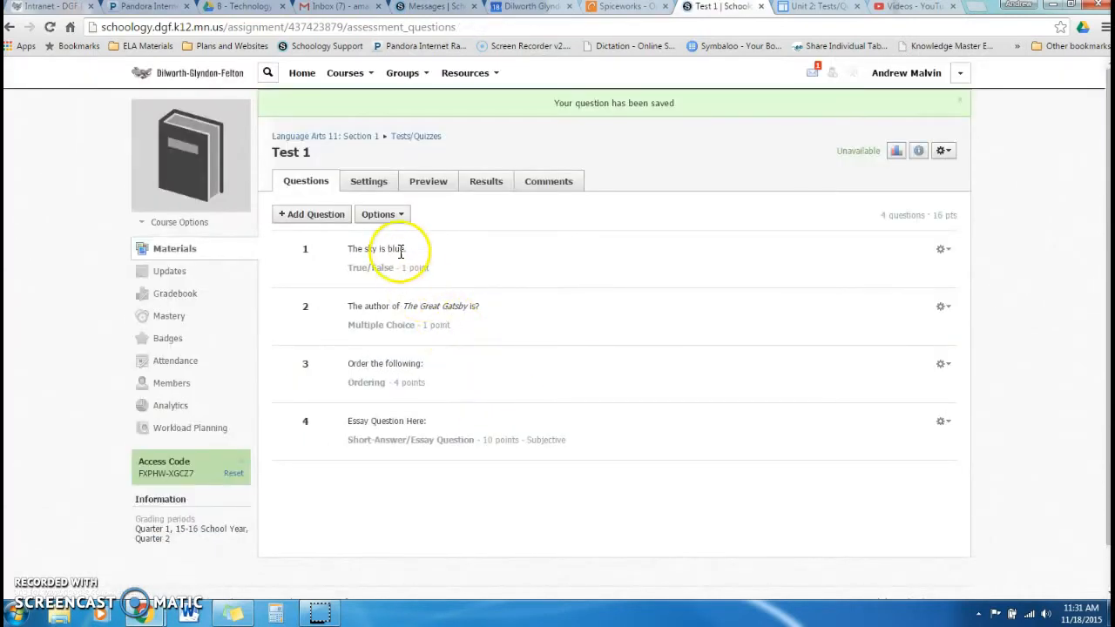
- Add a Fill in the Blank question with the two lines "The _ ran up the hill." and "The _ slept."
click(301, 216)
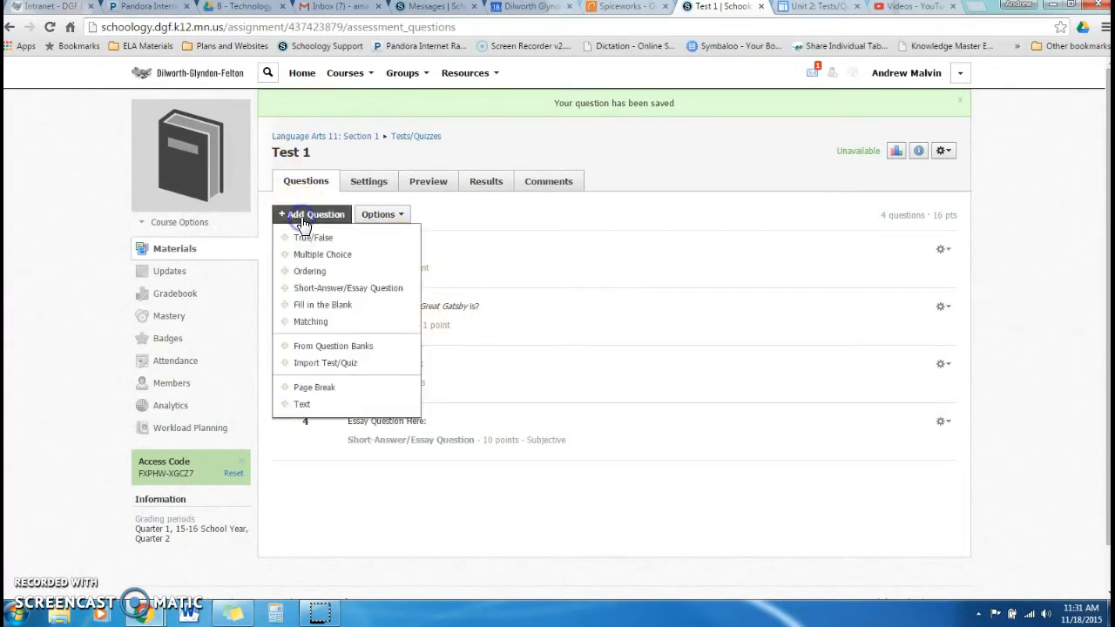
click(321, 305)
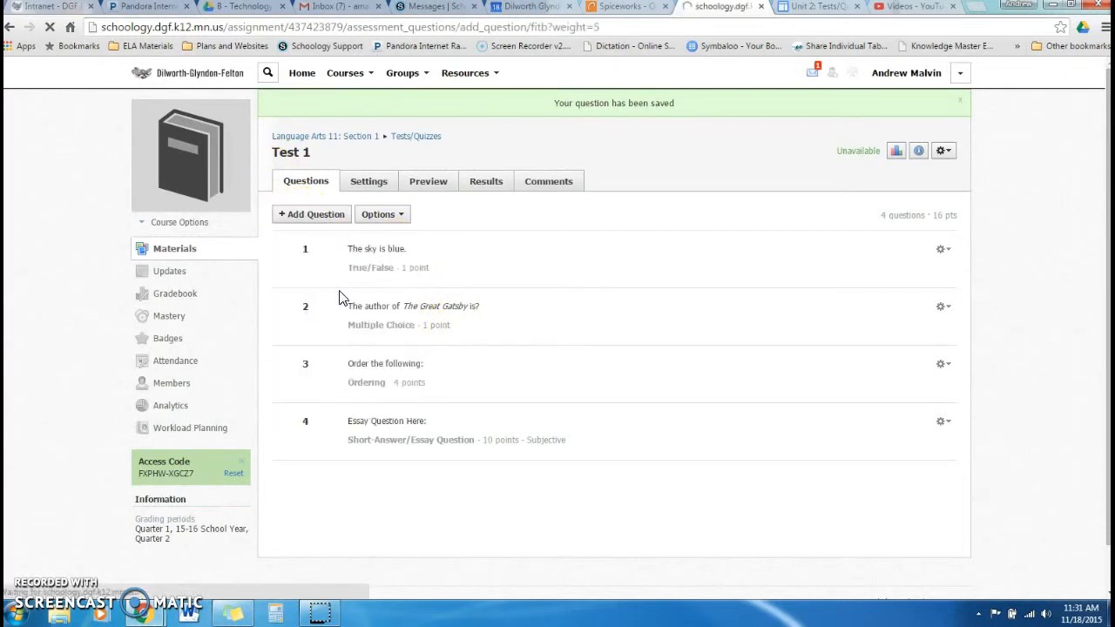
click(290, 234)
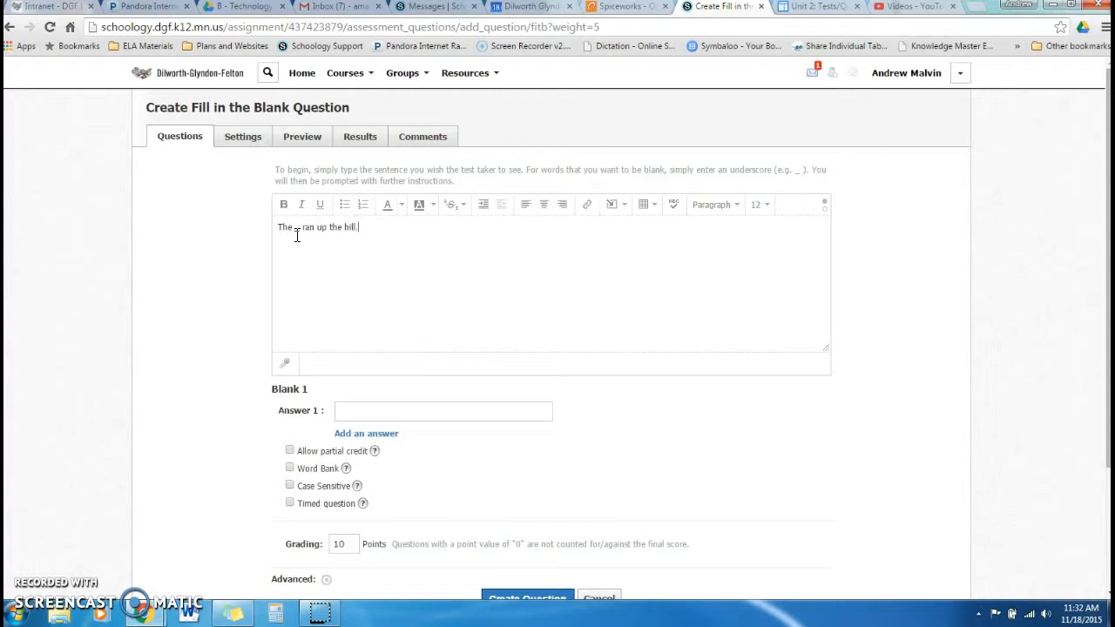
click(374, 248)
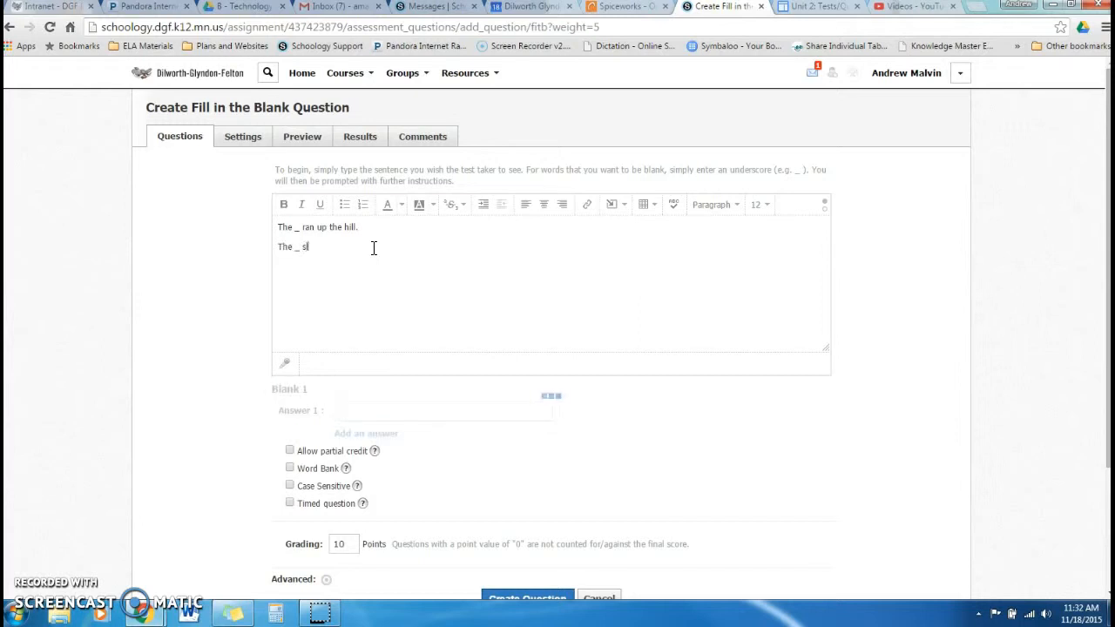
text(The _ slept.)
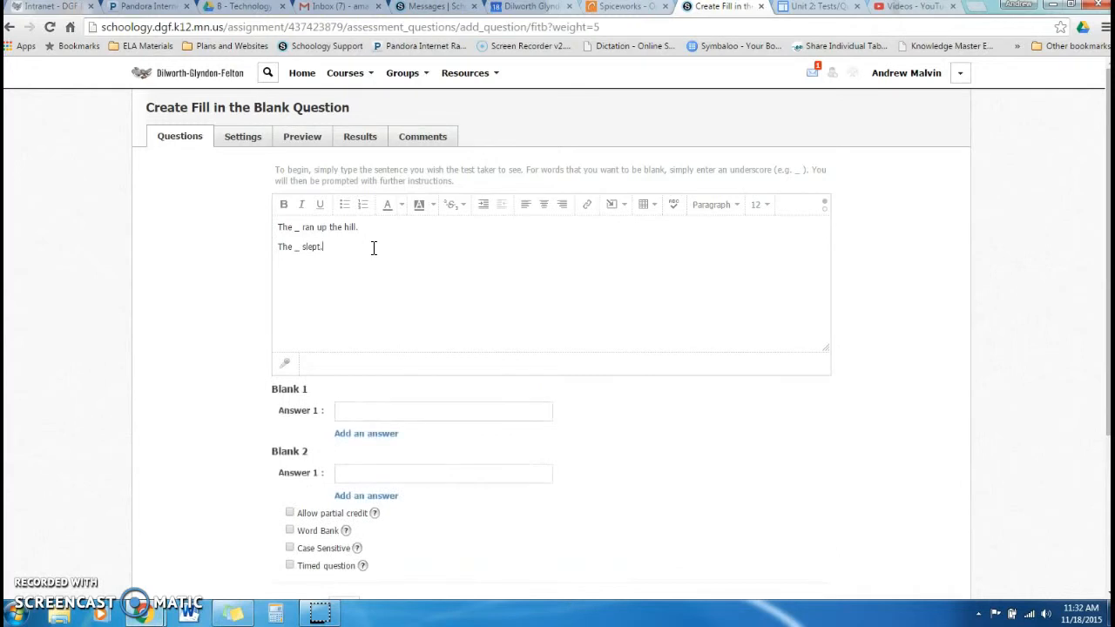
- Enter "dog" as the answer for Blank 1 and "Cat" as the answer for Blank 2
click(349, 414)
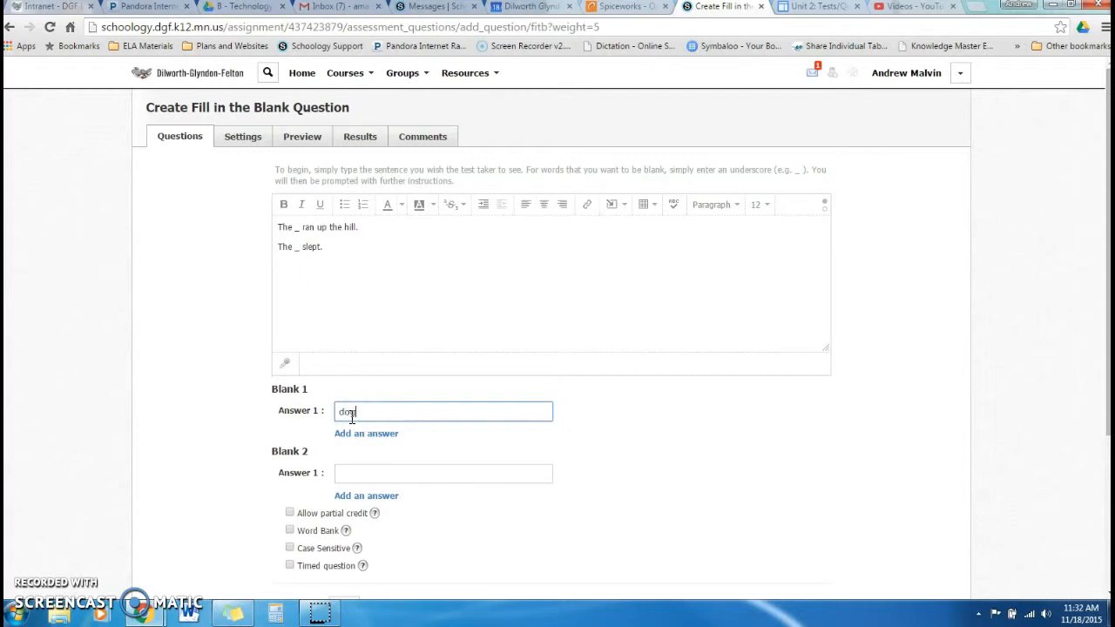
click(374, 469)
text(Cat)
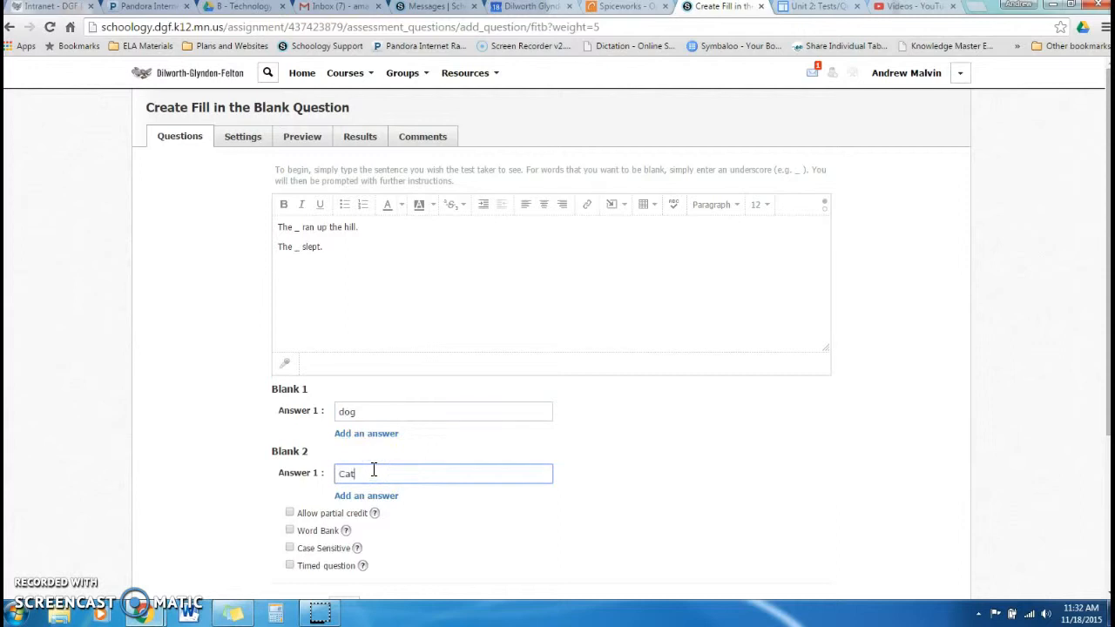
- Try the Case Sensitive option, turn it off again, and allow partial credit for the blanks
scroll(372, 470, down, 1)
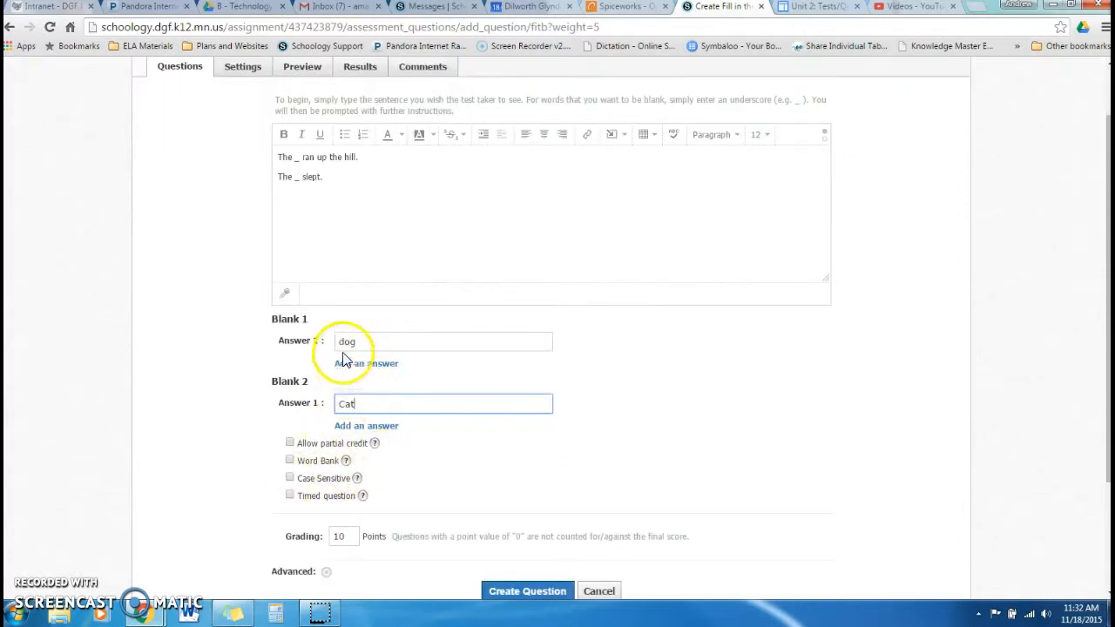
click(292, 480)
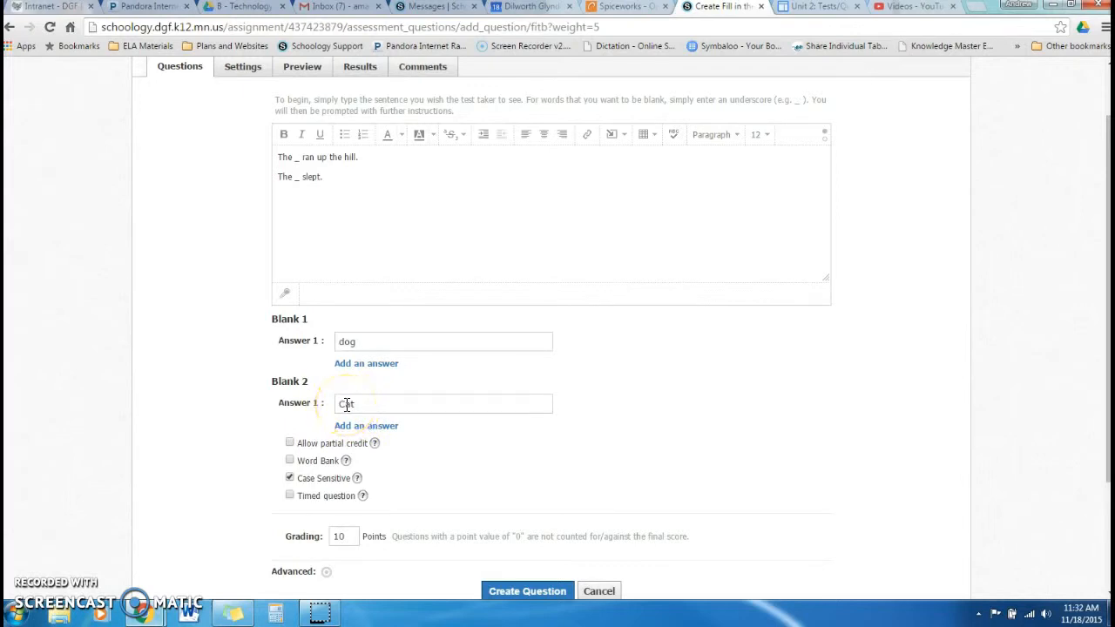
click(290, 478)
click(293, 443)
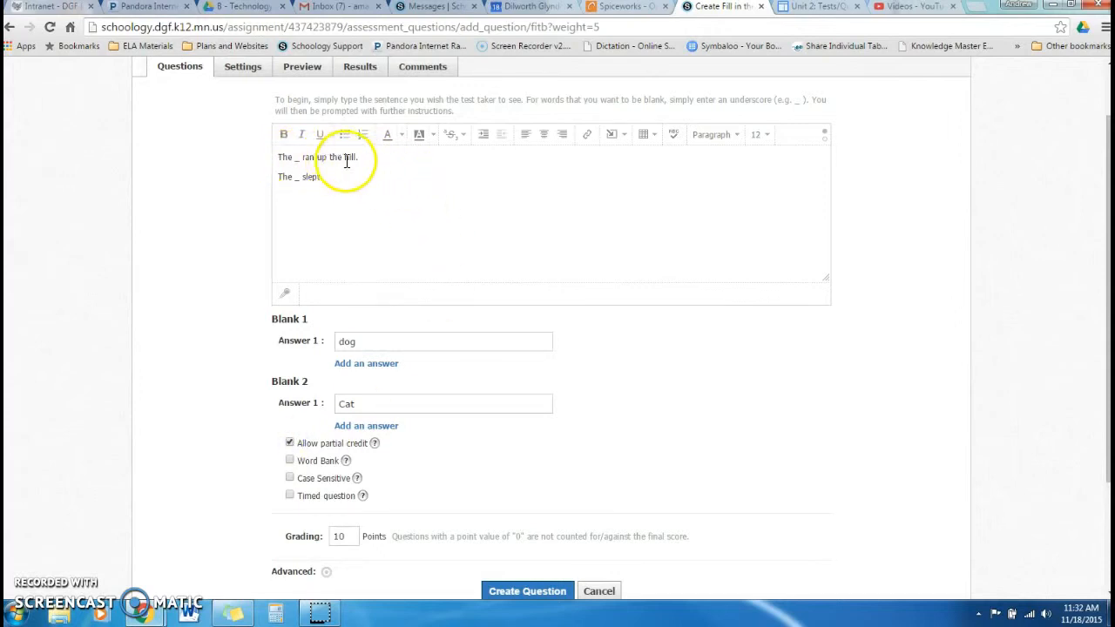
- Set the fill-in-the-blank question's grading to 2 points
drag(279, 159, 319, 166)
click(314, 225)
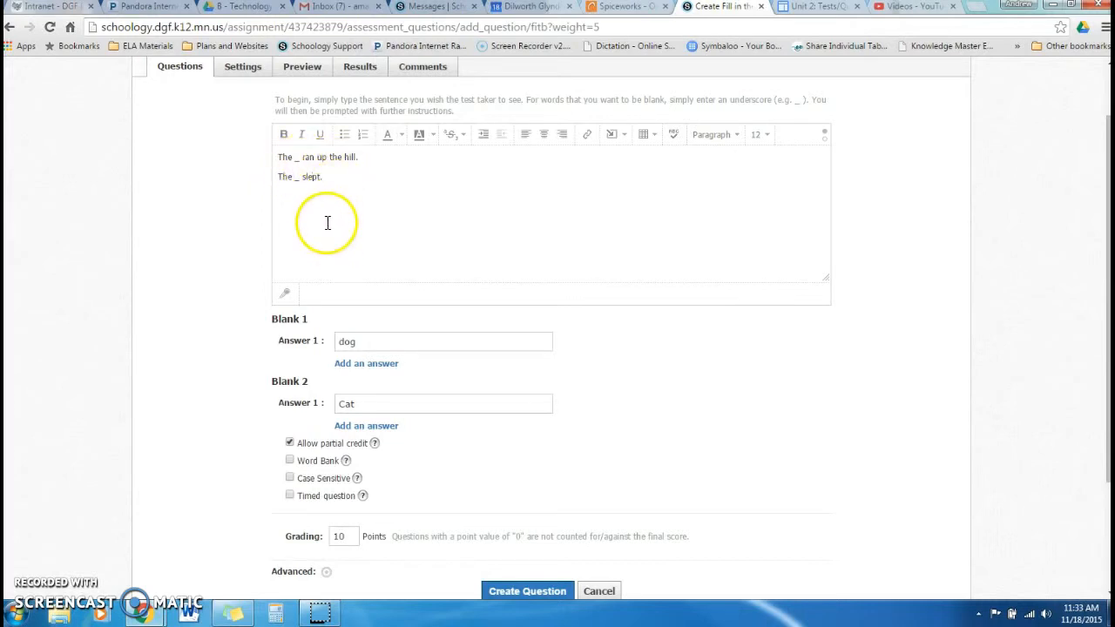
double_click(340, 536)
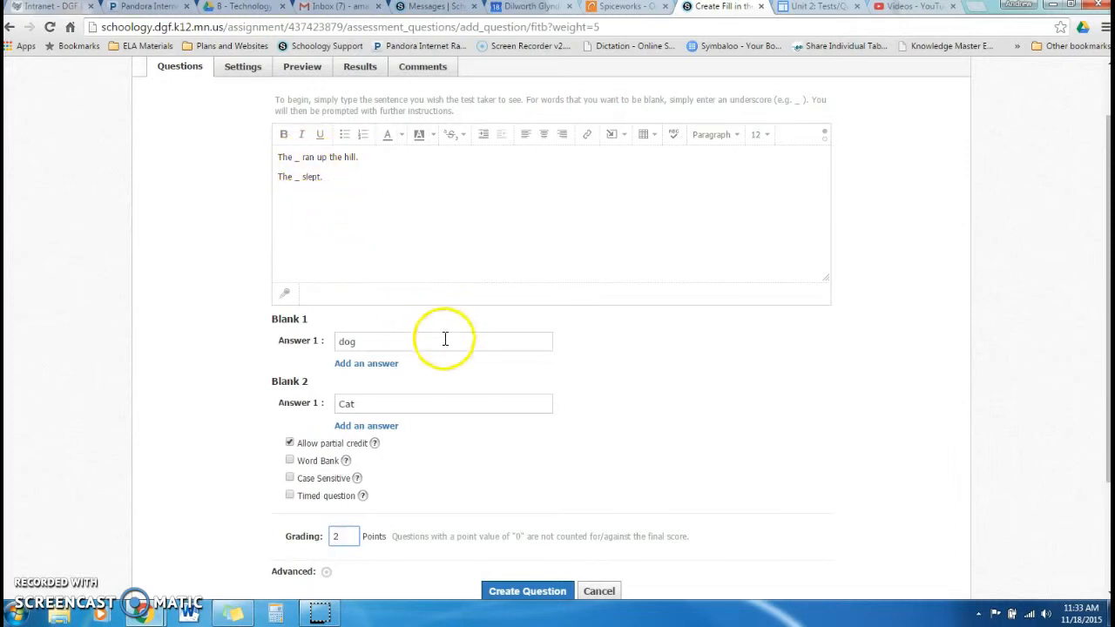
- Turn on the Word Bank, enter optional filler text for it, and create the fill-in-the-blank question
scroll(445, 339, down, 3)
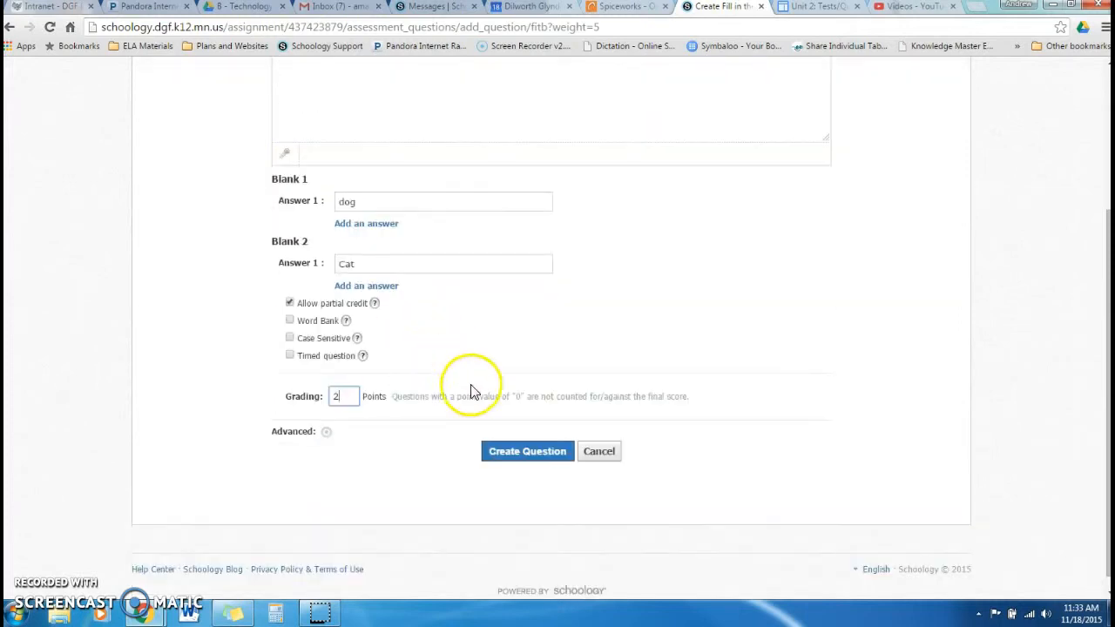
click(289, 320)
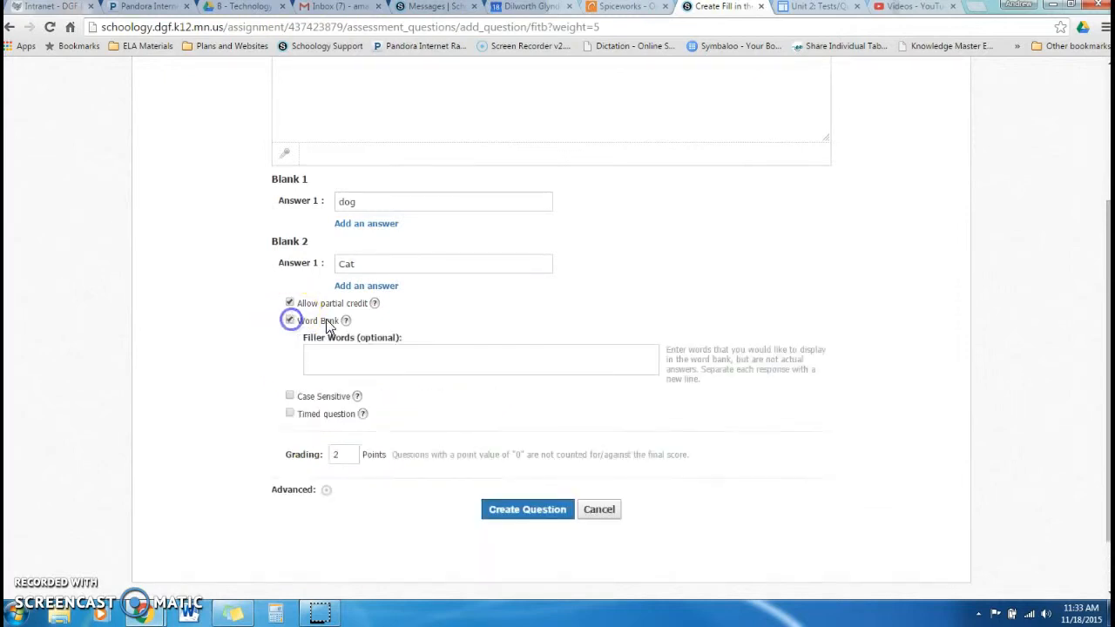
click(368, 352)
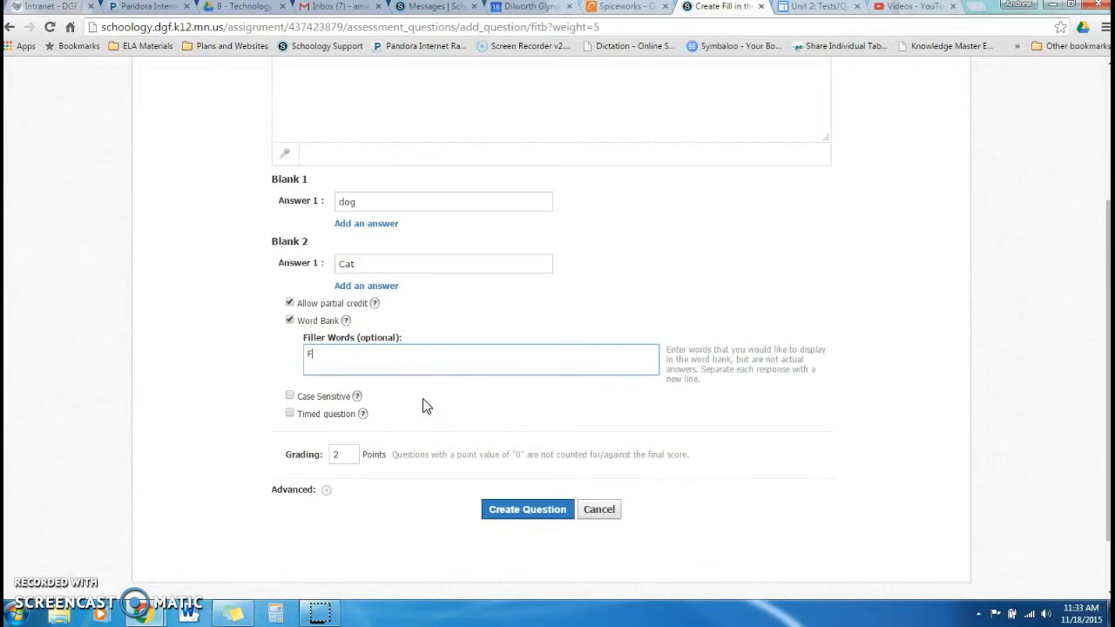
click(514, 510)
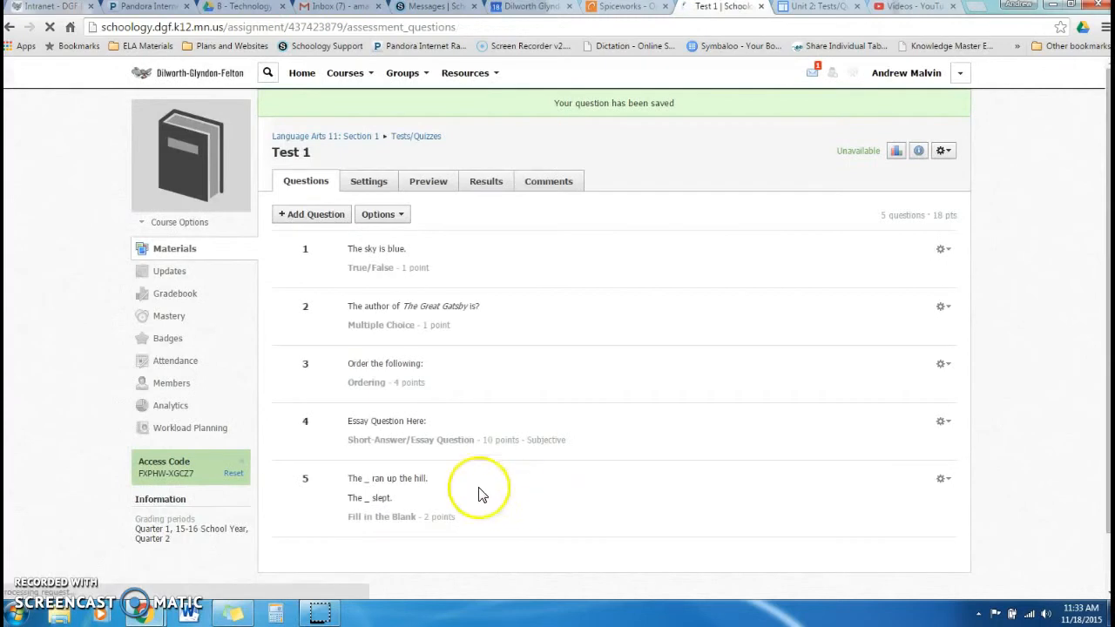
- Add a matching question to Test 1 and enter "Instructions" as its question text
click(300, 216)
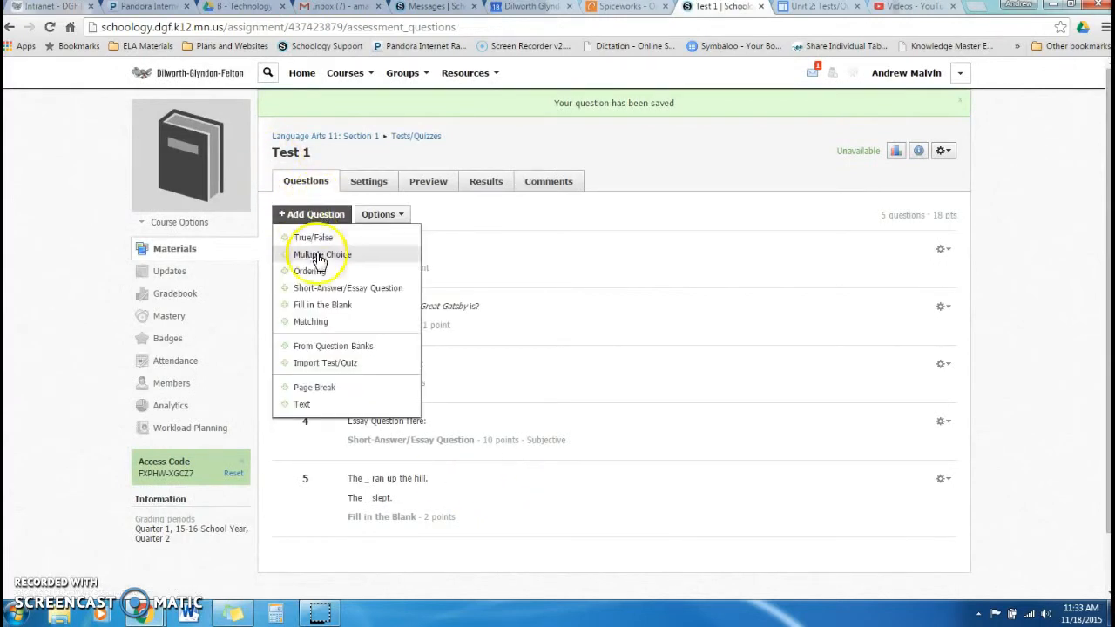
click(312, 321)
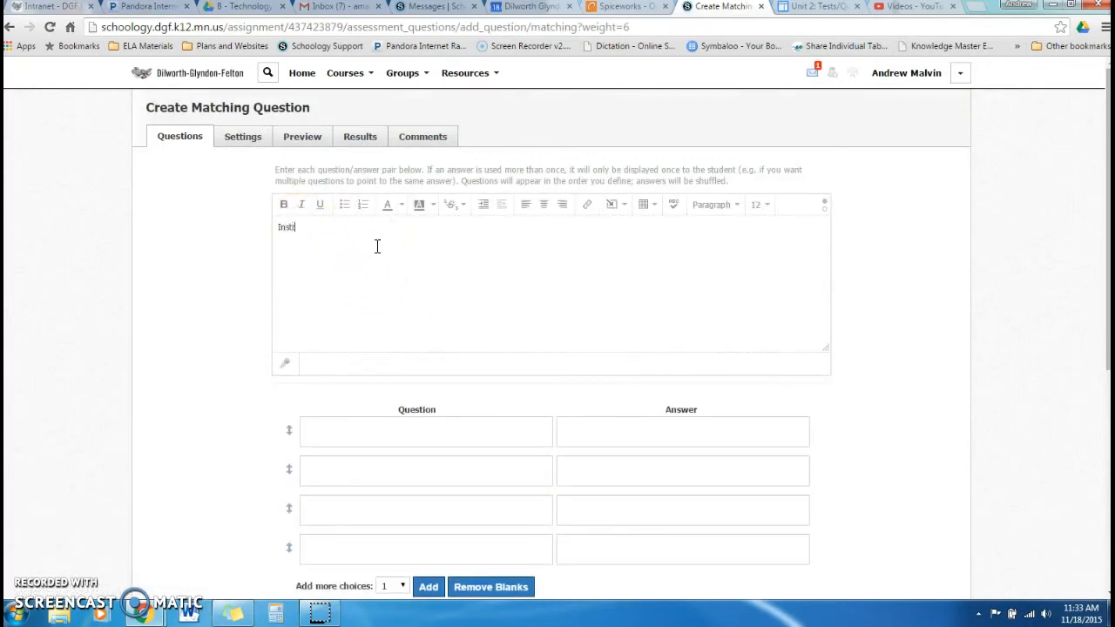
- Enter the matching pairs "Simile" with "uses like or as" and "Metaphor" with "does not use like or as"
click(428, 429)
scroll(523, 401, down, 2)
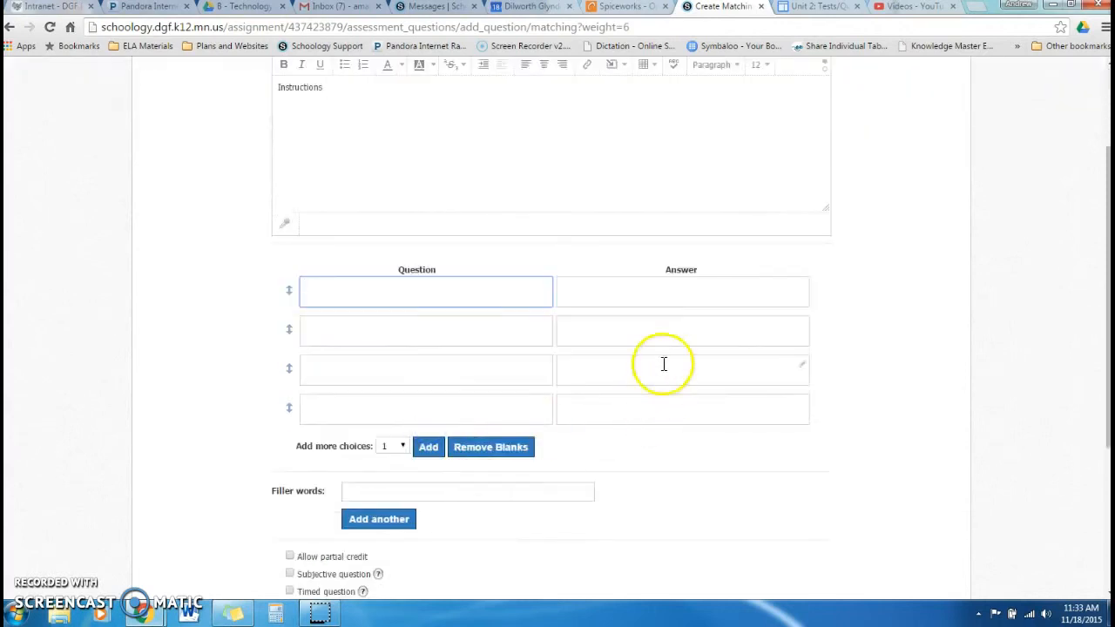
click(627, 293)
click(423, 292)
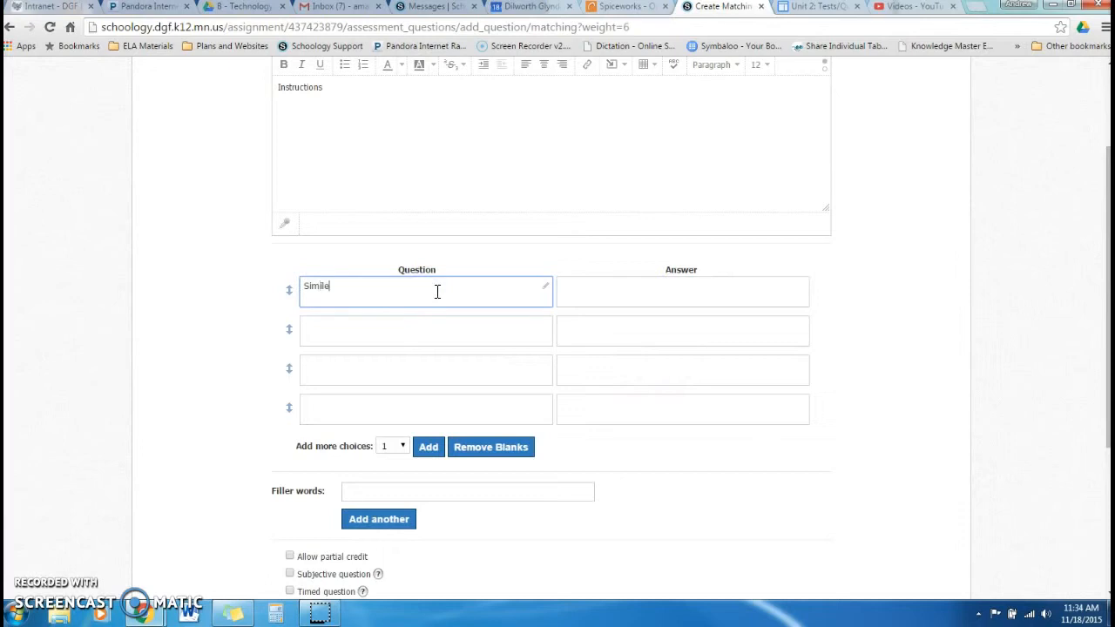
click(582, 287)
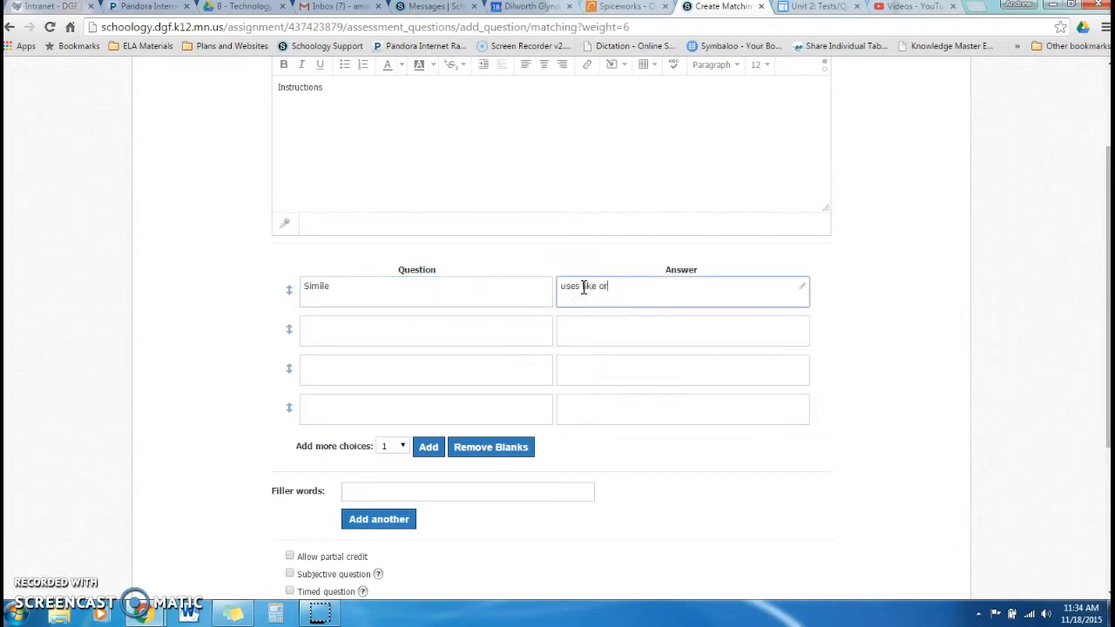
click(427, 330)
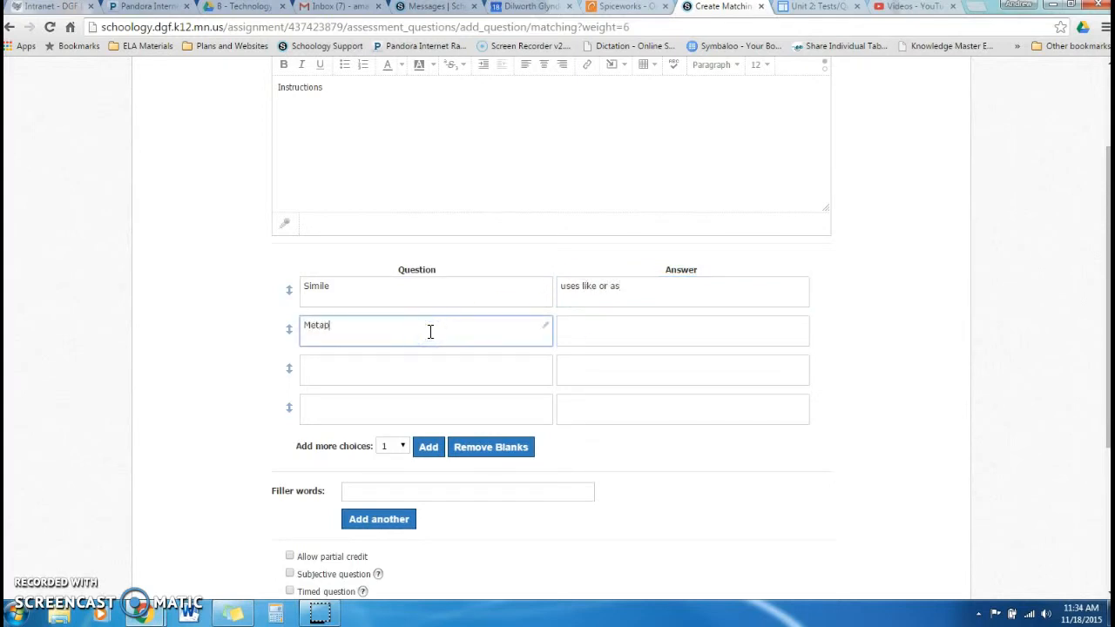
click(599, 327)
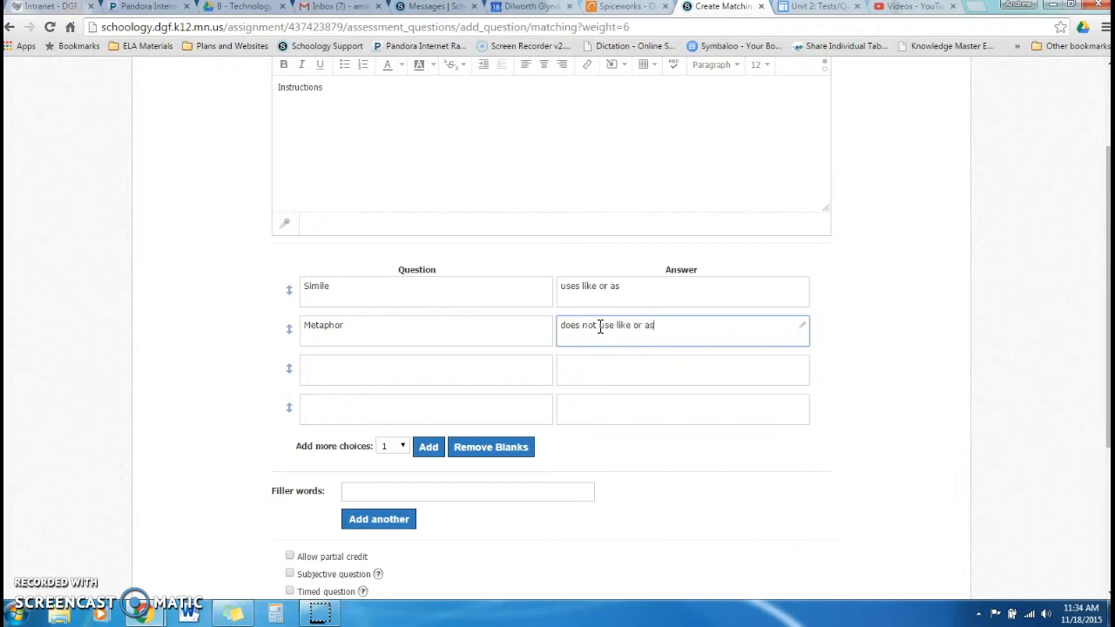
- Remove the unused blank pairs from the matching question and allow partial credit
click(392, 370)
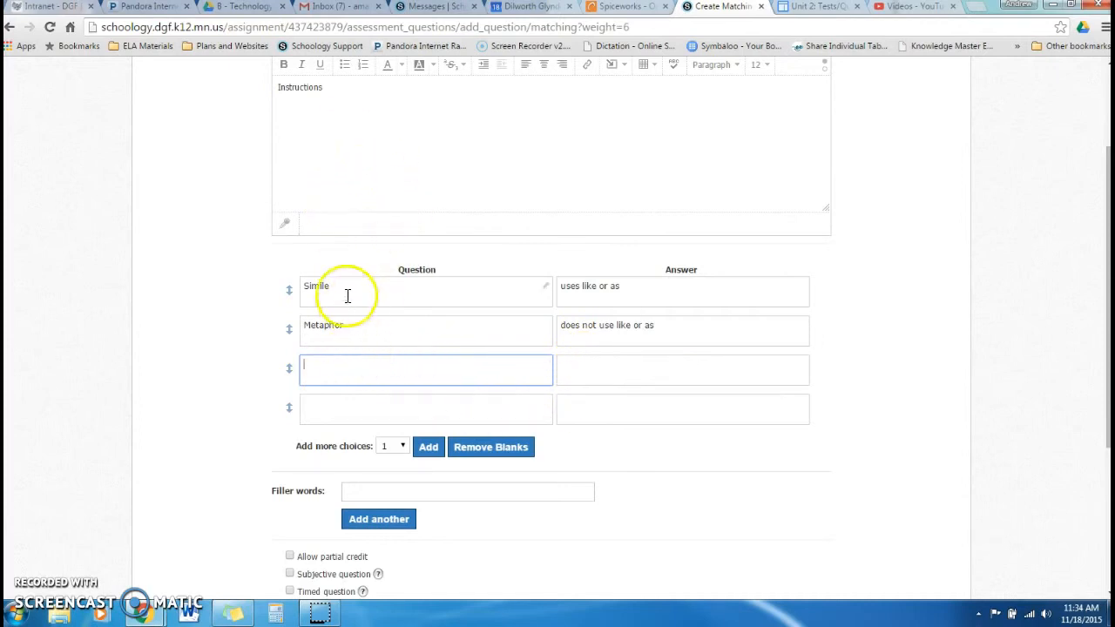
click(477, 447)
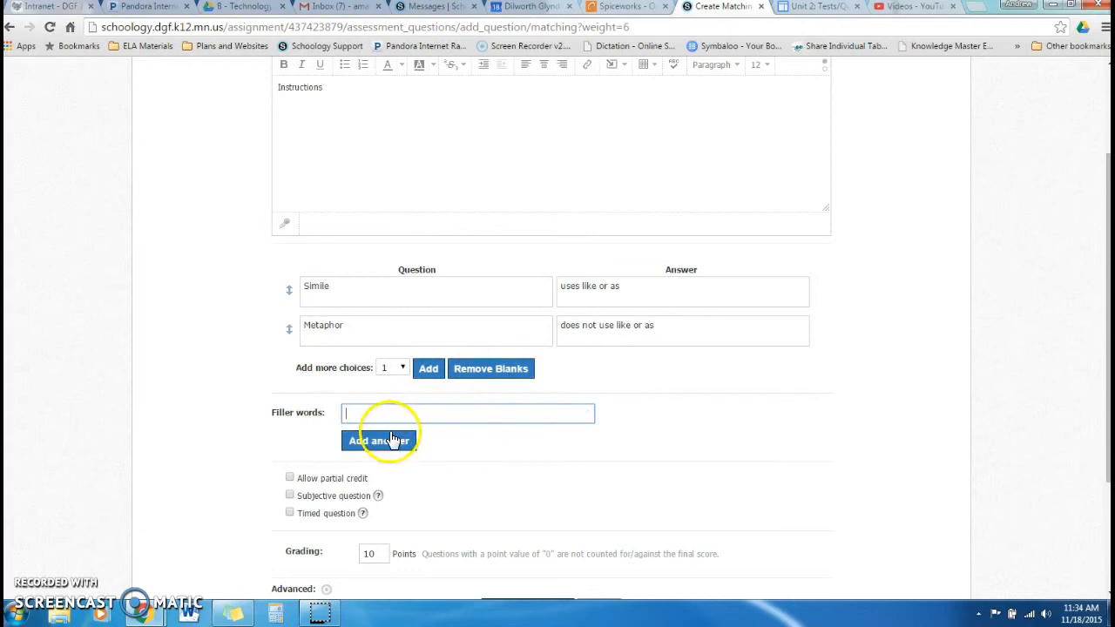
click(289, 478)
- Set the matching question's grading to 2 points and create the question
scroll(598, 468, down, 1)
scroll(598, 468, up, 3)
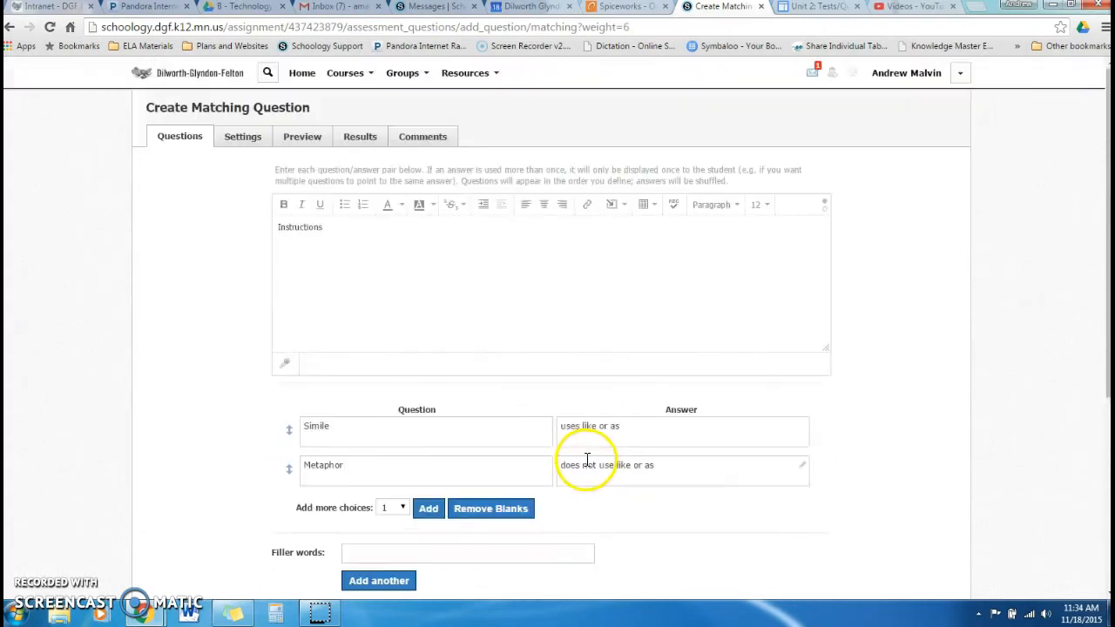
scroll(589, 462, down, 1)
scroll(589, 461, down, 2)
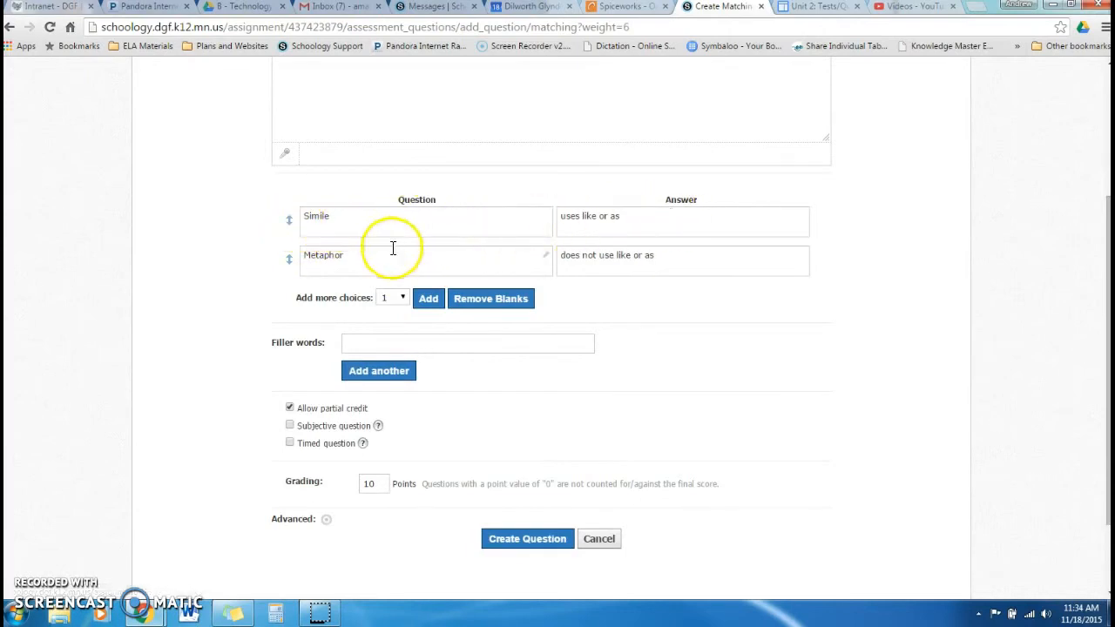
click(384, 476)
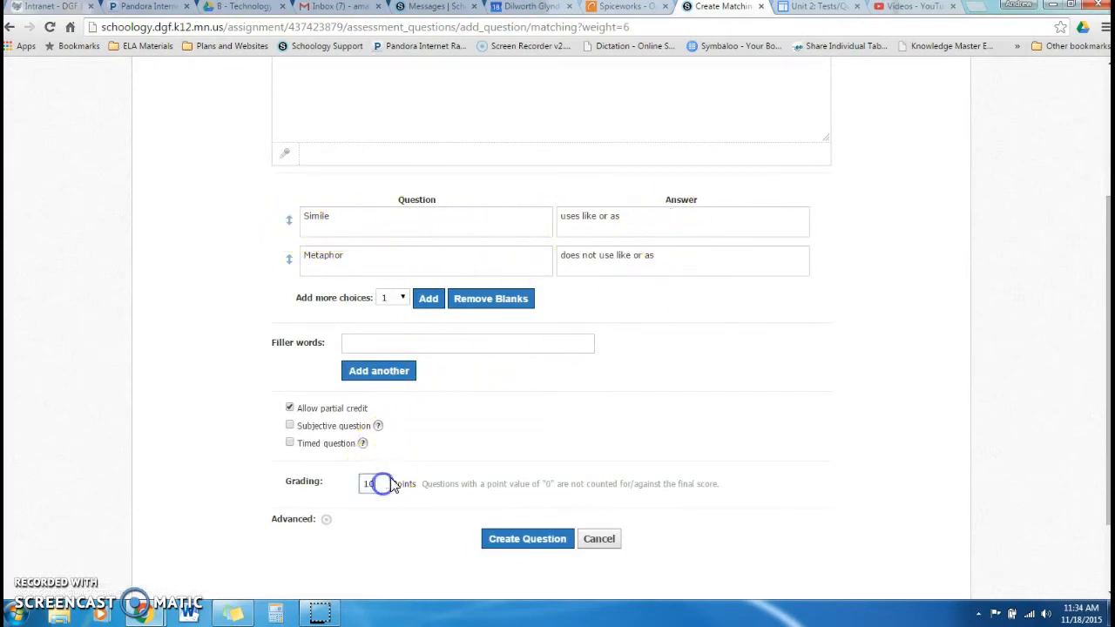
double_click(375, 483)
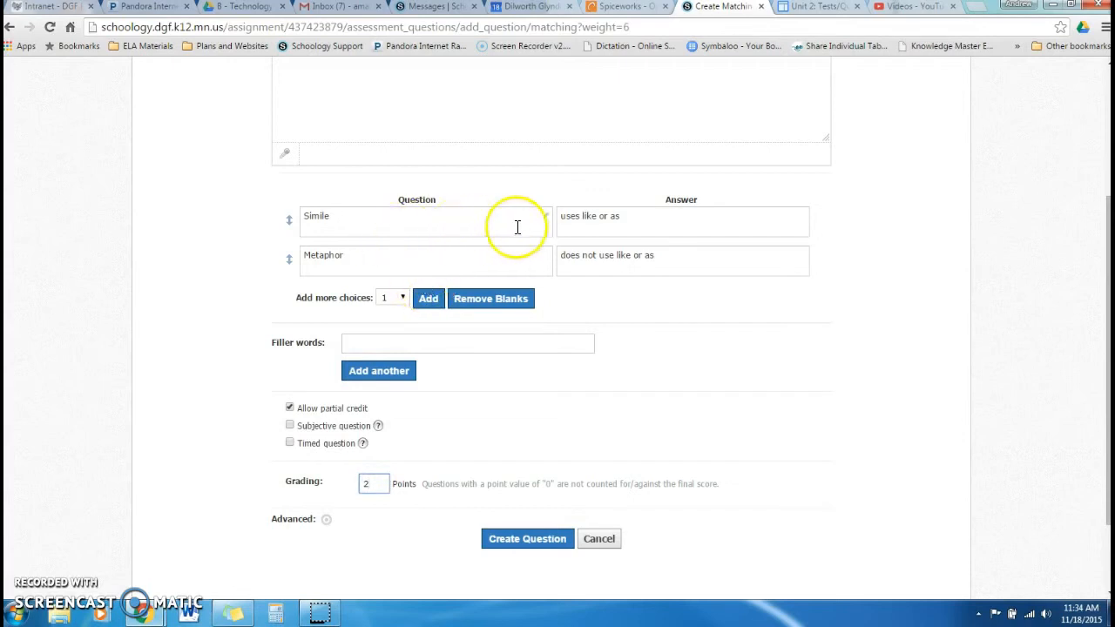
scroll(383, 296, up, 3)
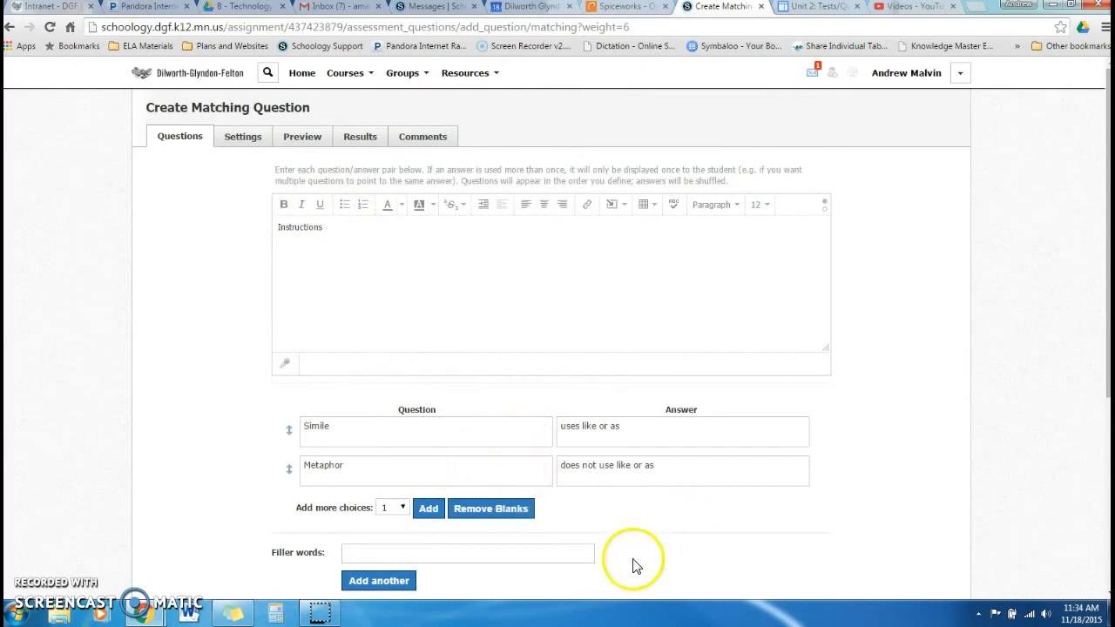
scroll(635, 565, down, 3)
click(527, 475)
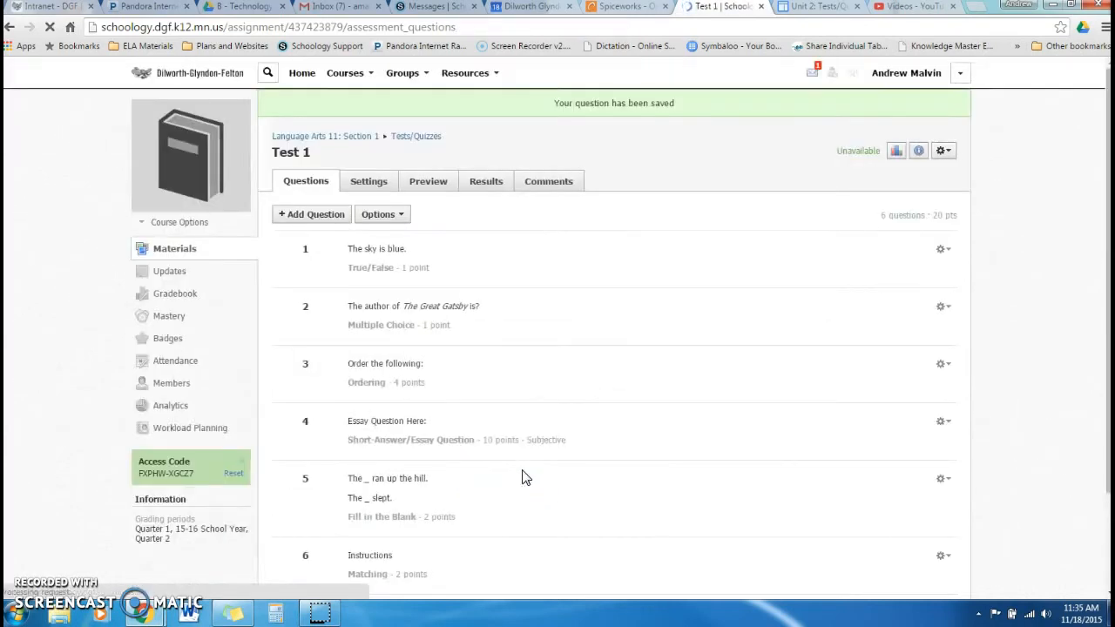
- Open the list of question types and other items that can be added to Test 1
click(313, 215)
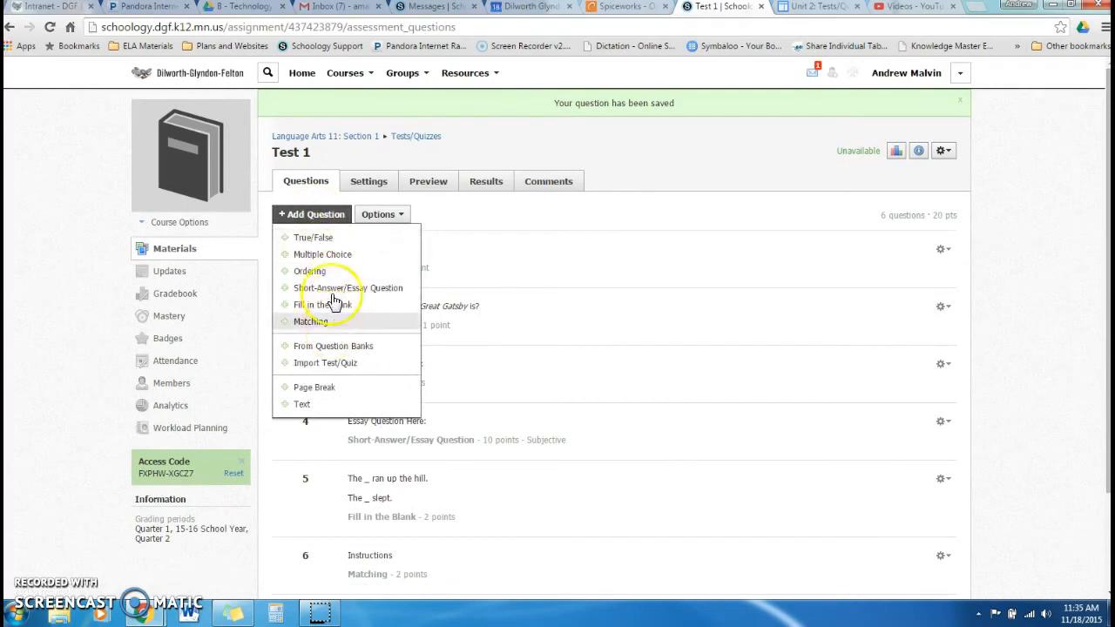